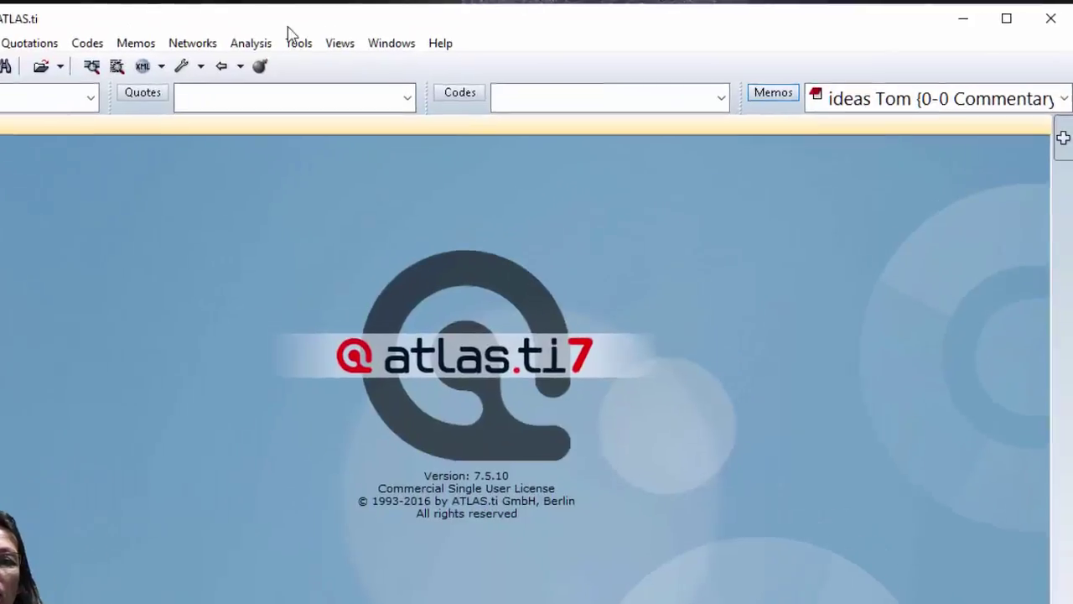
Open the user account administration from Tools, review it, and close it
{"action": "left_click", "coordinate": [399, 37]}
{"action": "mouse_move", "coordinate": [270, 303]}
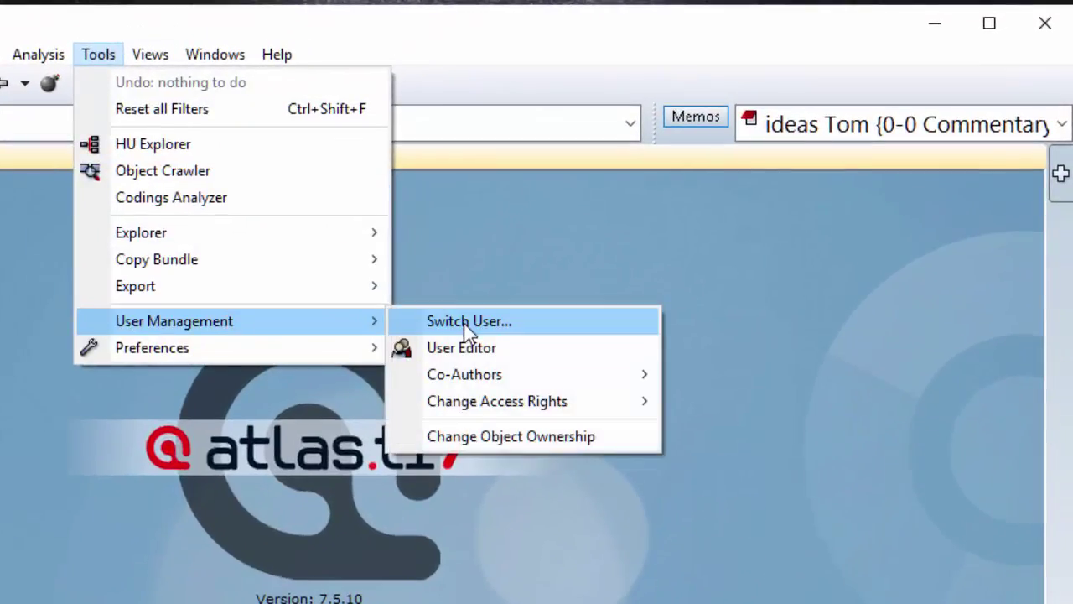
{"action": "left_click", "coordinate": [470, 324]}
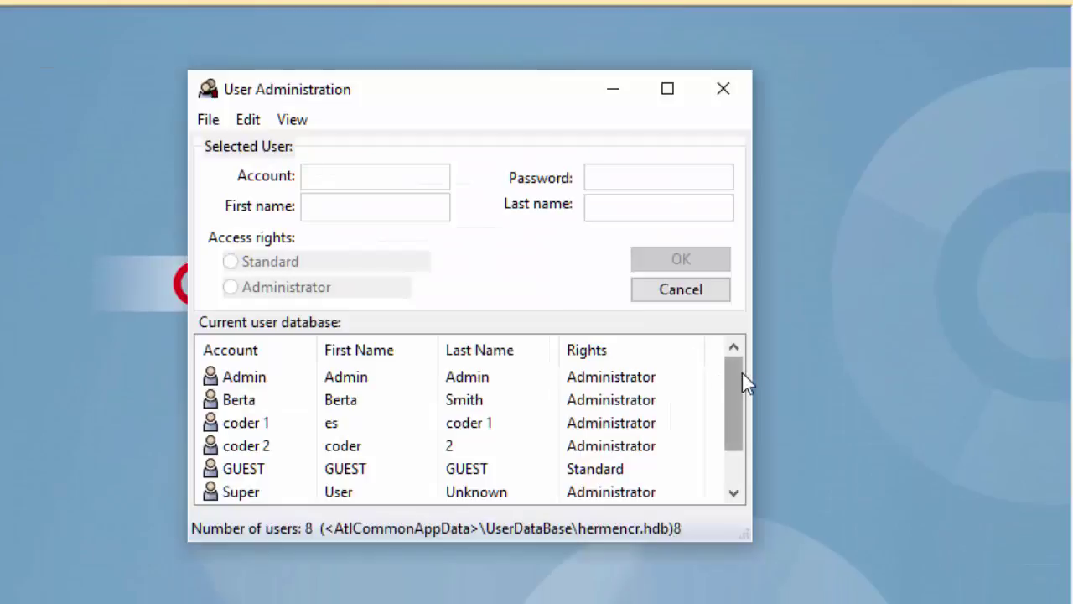
{"action": "left_click_drag", "start_coordinate": [739, 372], "coordinate": [758, 444]}
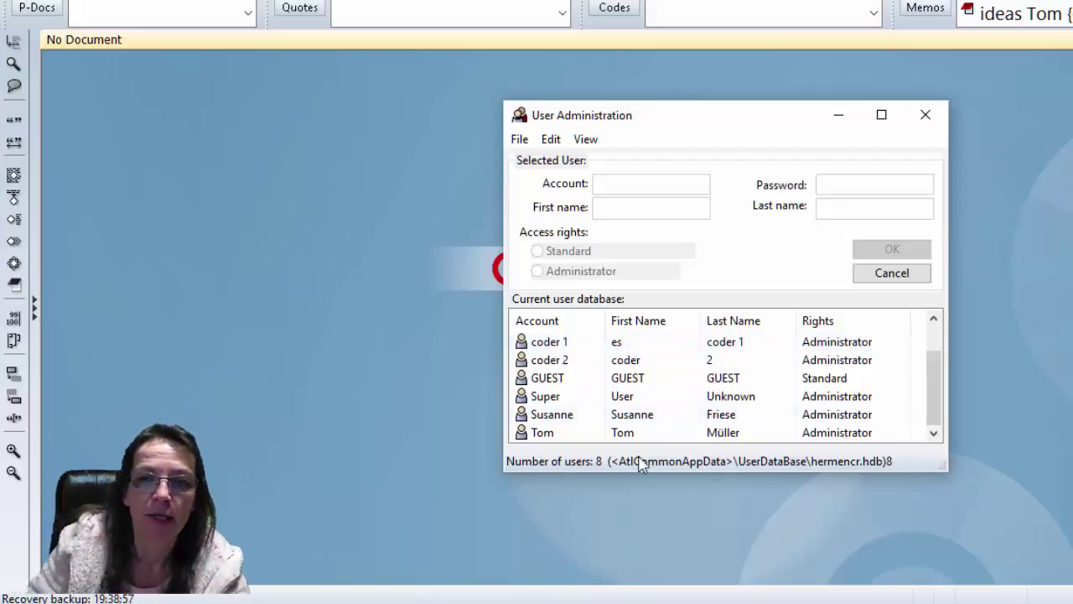
{"action": "left_click", "coordinate": [925, 114]}
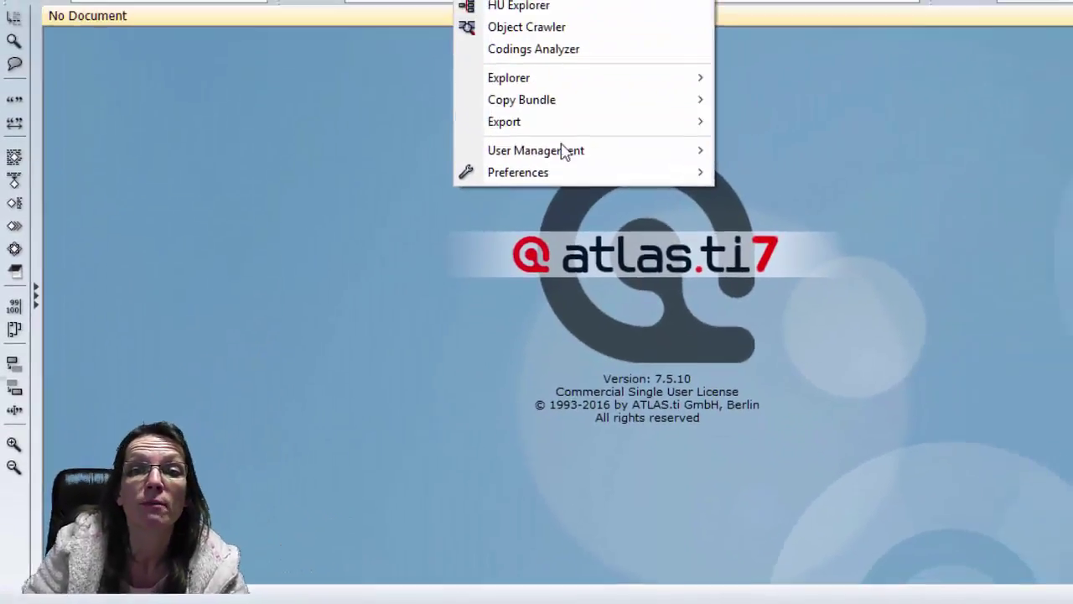
Look at the Change Access Rights options and dismiss them without changes
{"action": "mouse_move", "coordinate": [563, 151]}
{"action": "left_click", "coordinate": [810, 171]}
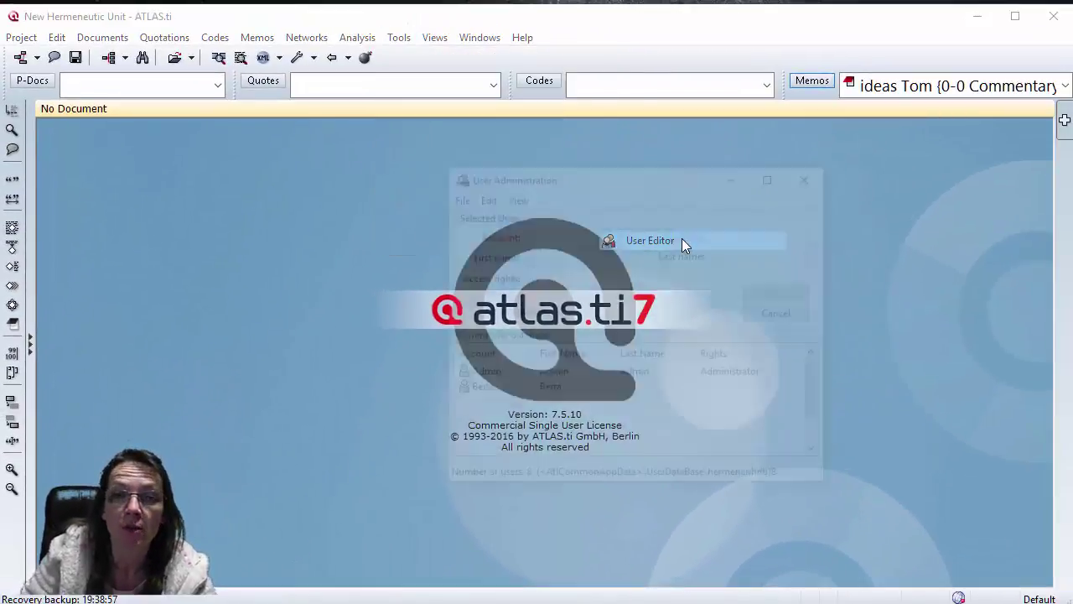
{"action": "left_click", "coordinate": [484, 196]}
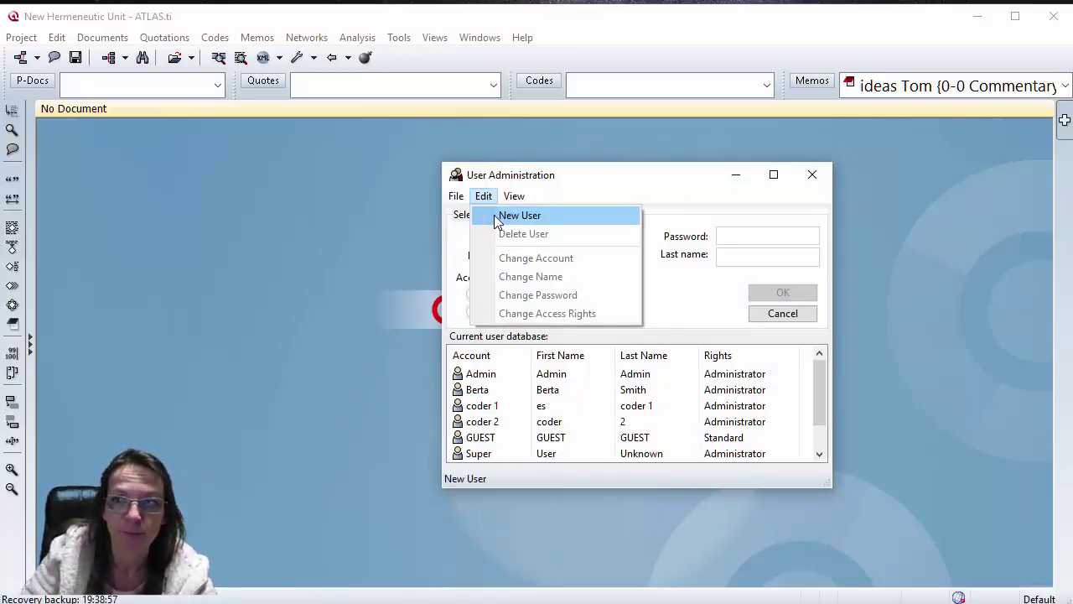
{"action": "key", "text": "Escape"}
{"action": "key", "text": "Escape"}
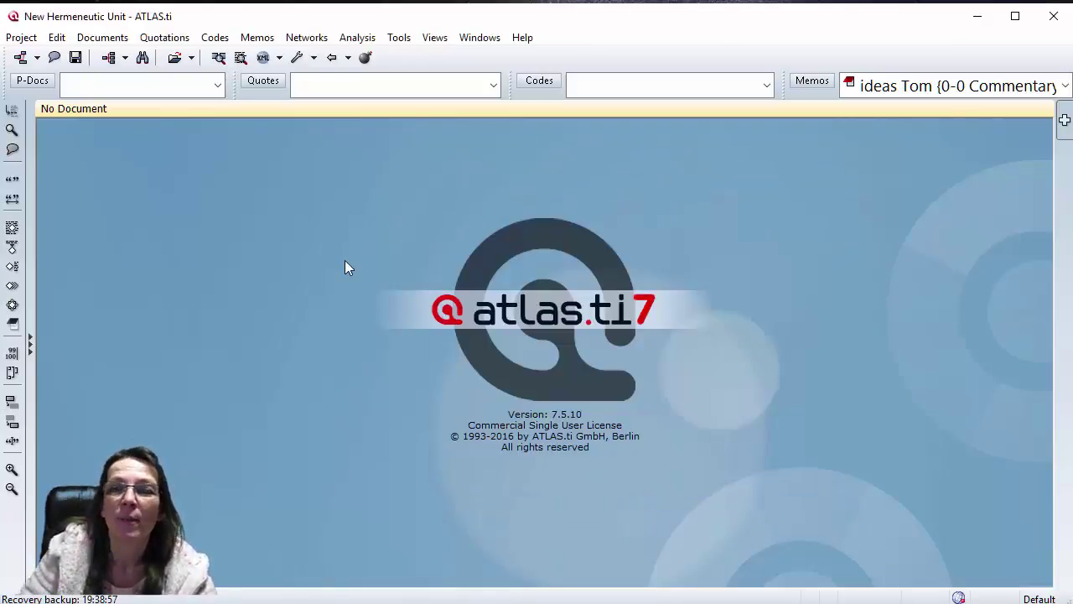
In the User Editor, view a team member's account details and rights, then close it
{"action": "left_click", "coordinate": [388, 37]}
{"action": "mouse_move", "coordinate": [503, 220]}
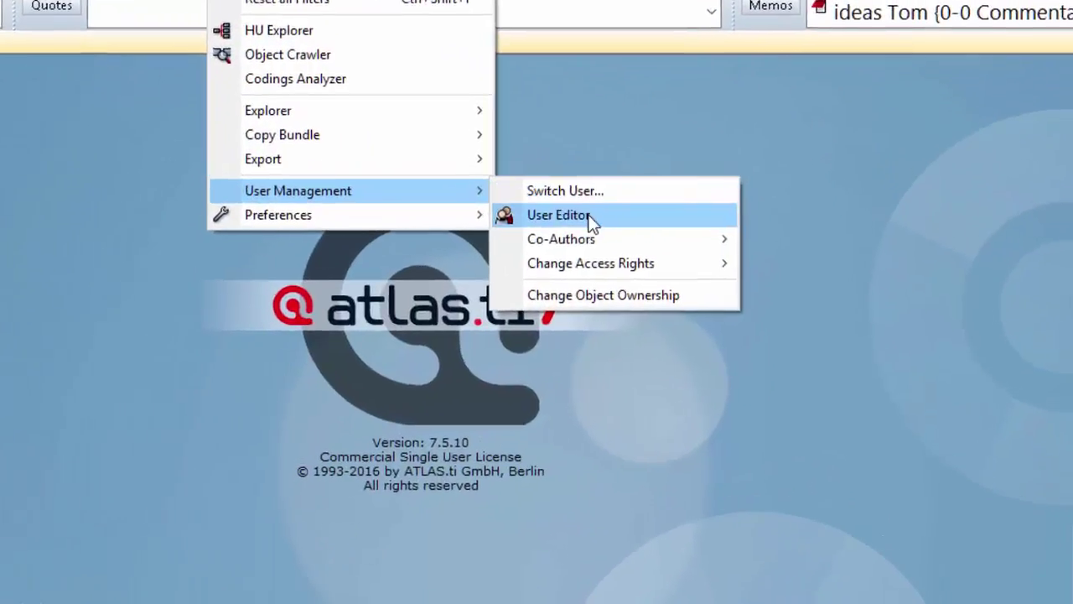
{"action": "left_click", "coordinate": [659, 234]}
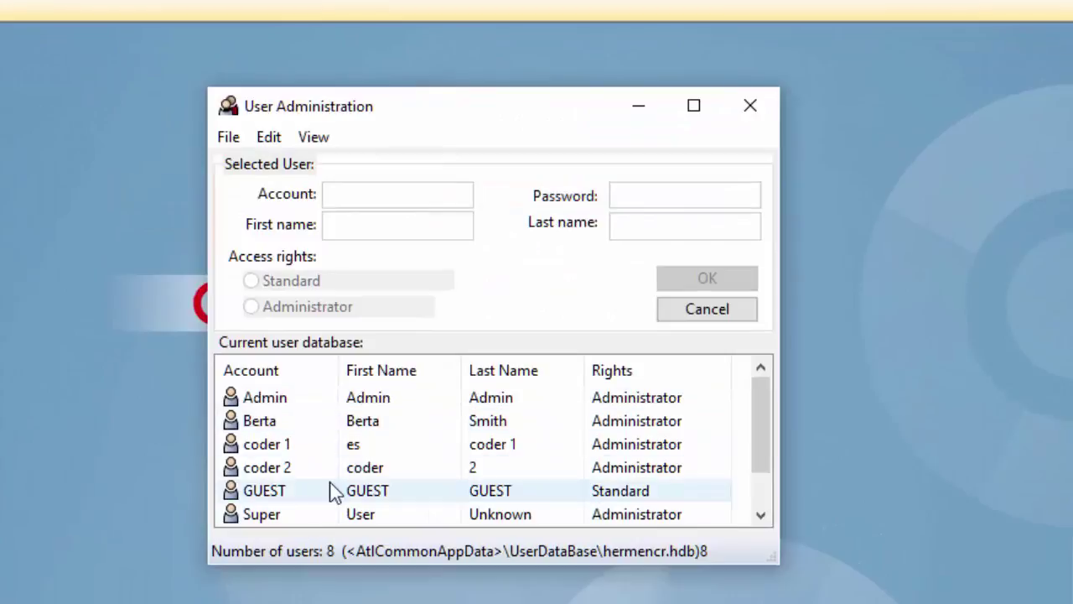
{"action": "scroll", "coordinate": [331, 493], "scroll_direction": "down", "scroll_amount": 1}
{"action": "left_click", "coordinate": [305, 491]}
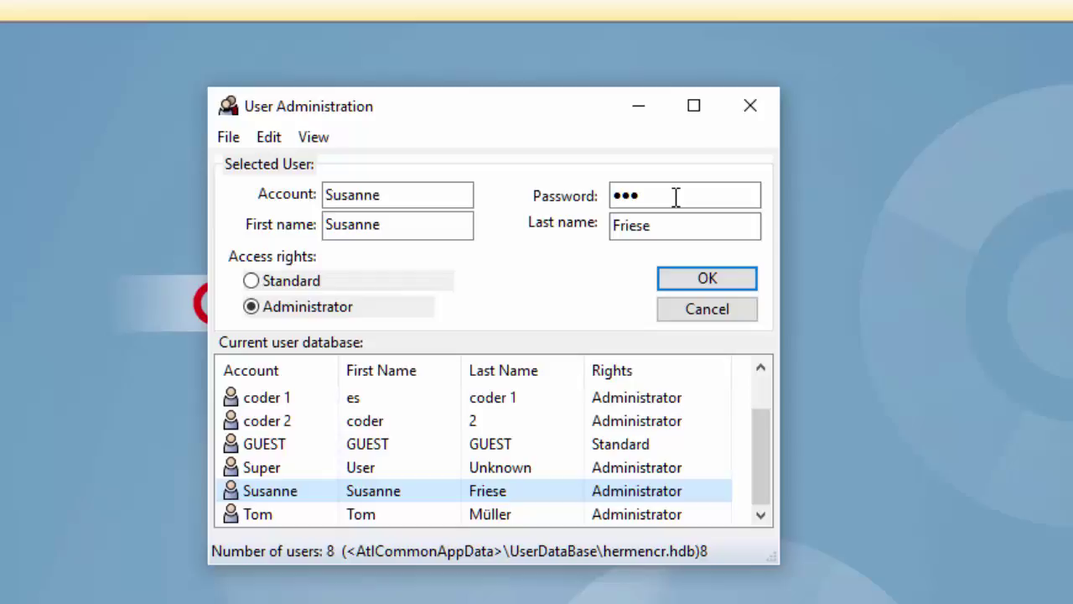
{"action": "left_click", "coordinate": [751, 104]}
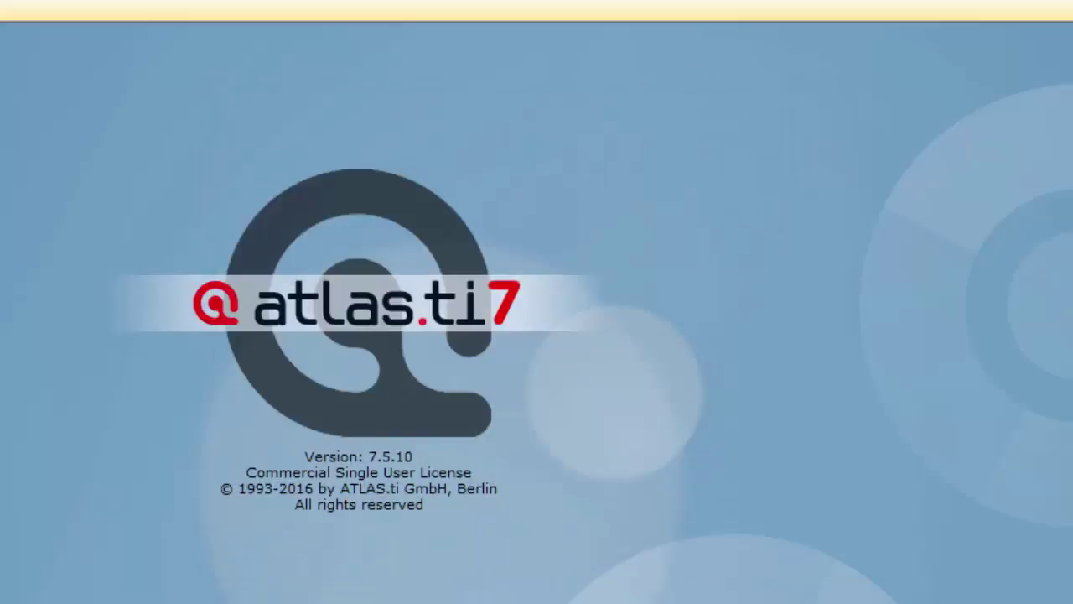
Reopen the User Editor from Tools > User Management
{"action": "left_click", "coordinate": [142, 0]}
{"action": "mouse_move", "coordinate": [319, 177]}
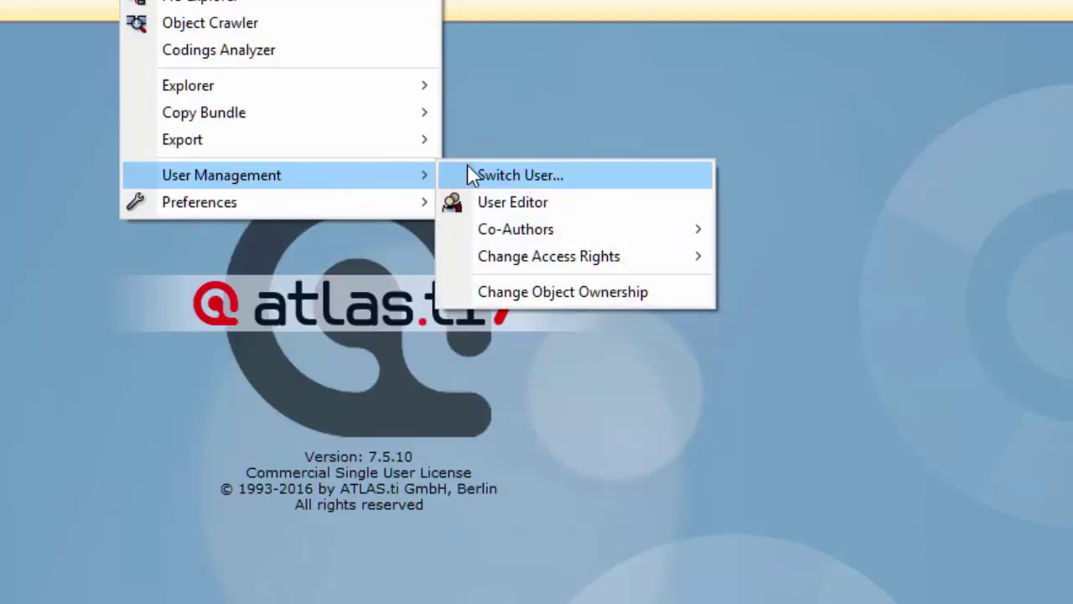
{"action": "mouse_move", "coordinate": [684, 260]}
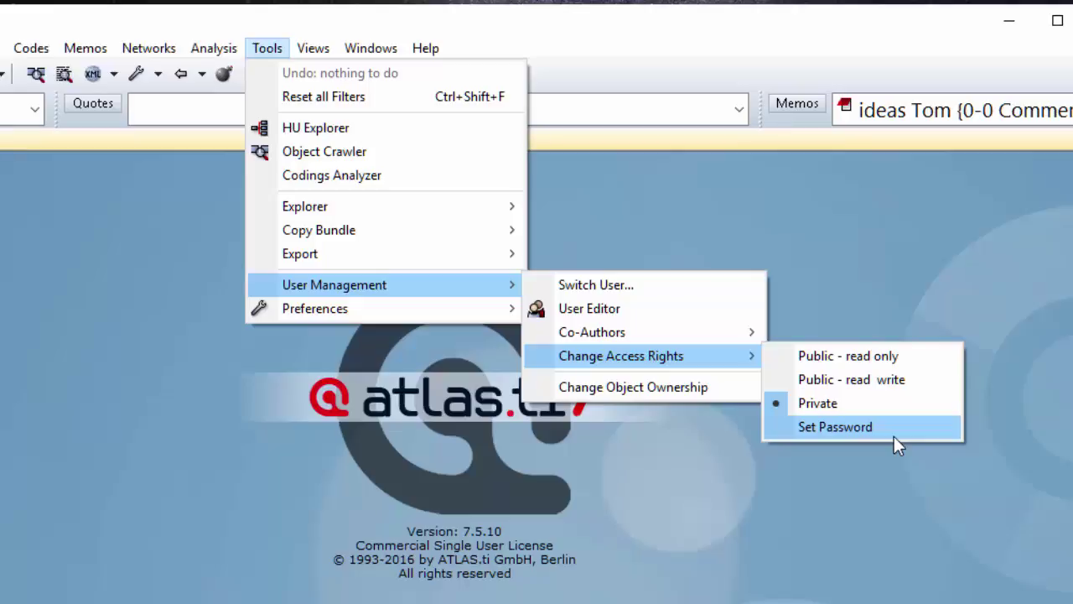
{"action": "left_click", "coordinate": [684, 310]}
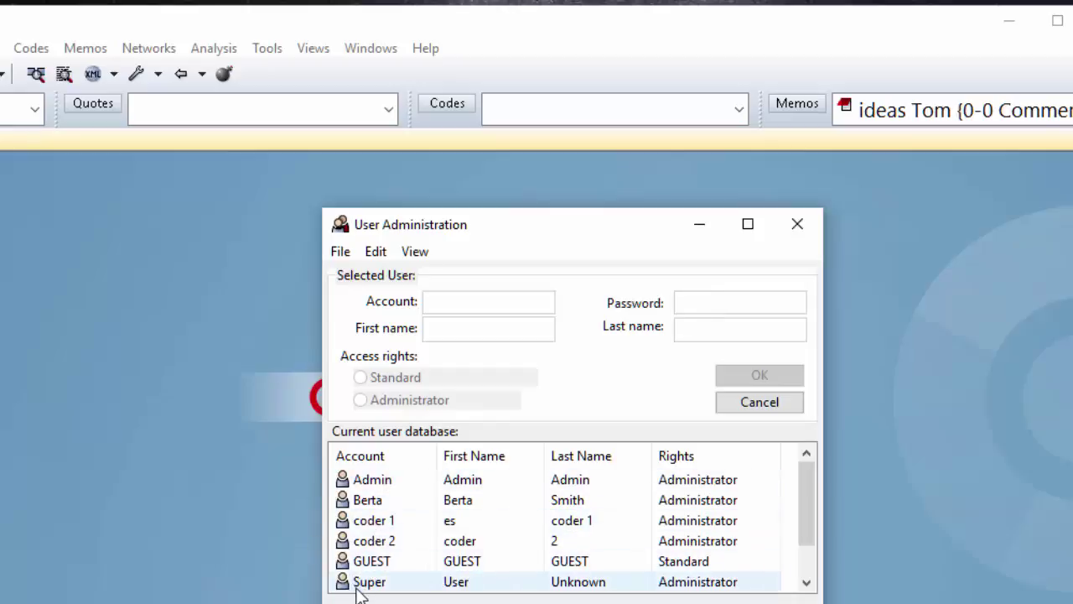
Compare the Super and GUEST accounts' details and access rights
{"action": "left_click", "coordinate": [453, 578]}
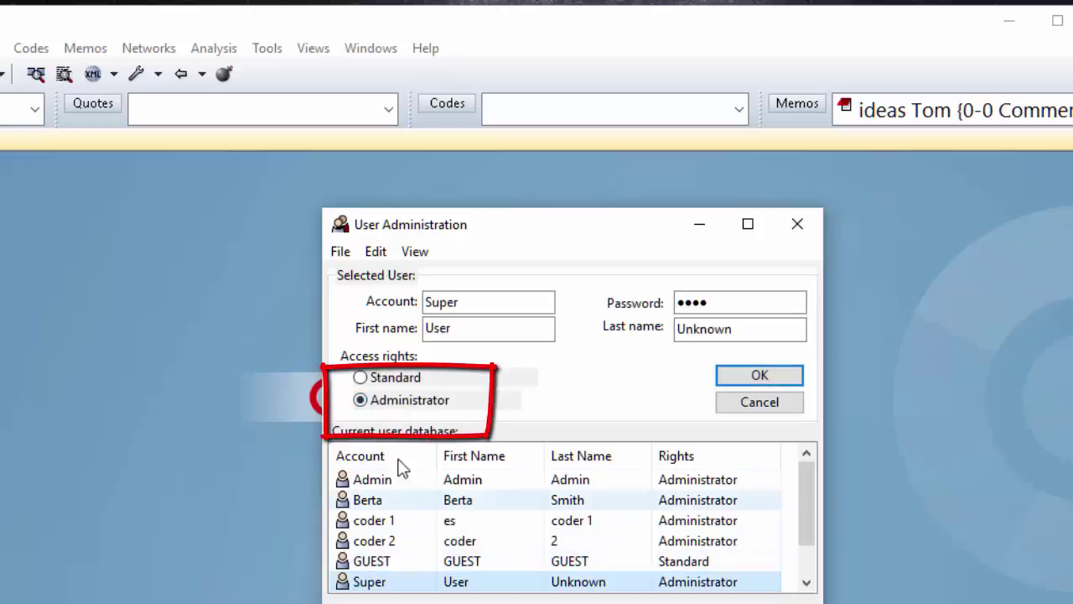
{"action": "left_click", "coordinate": [365, 566]}
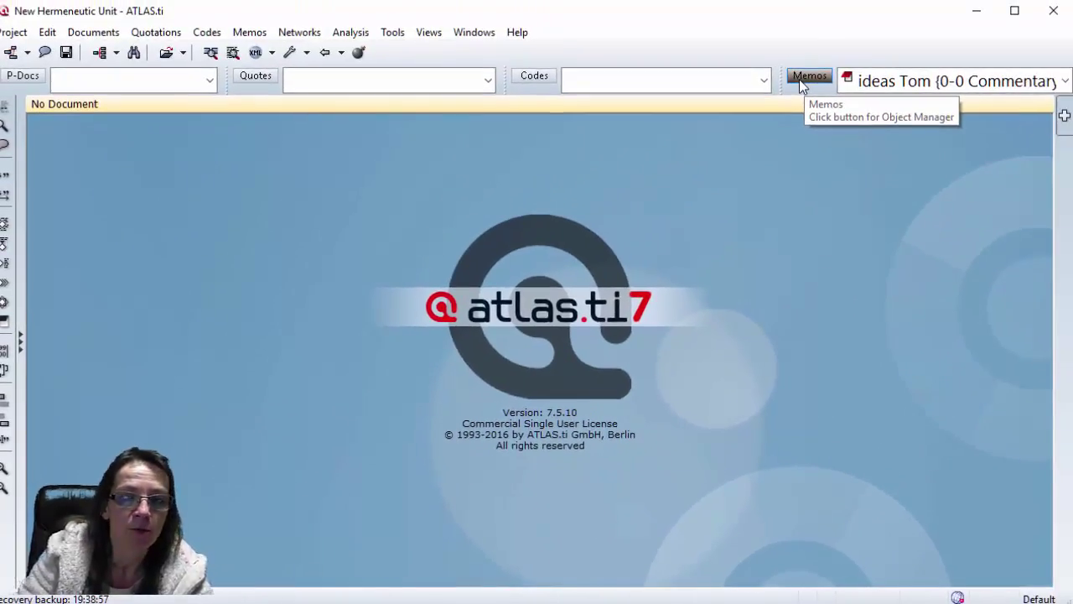
Open the Memo Manager and preview the project description and code list memos
{"action": "left_click", "coordinate": [801, 80]}
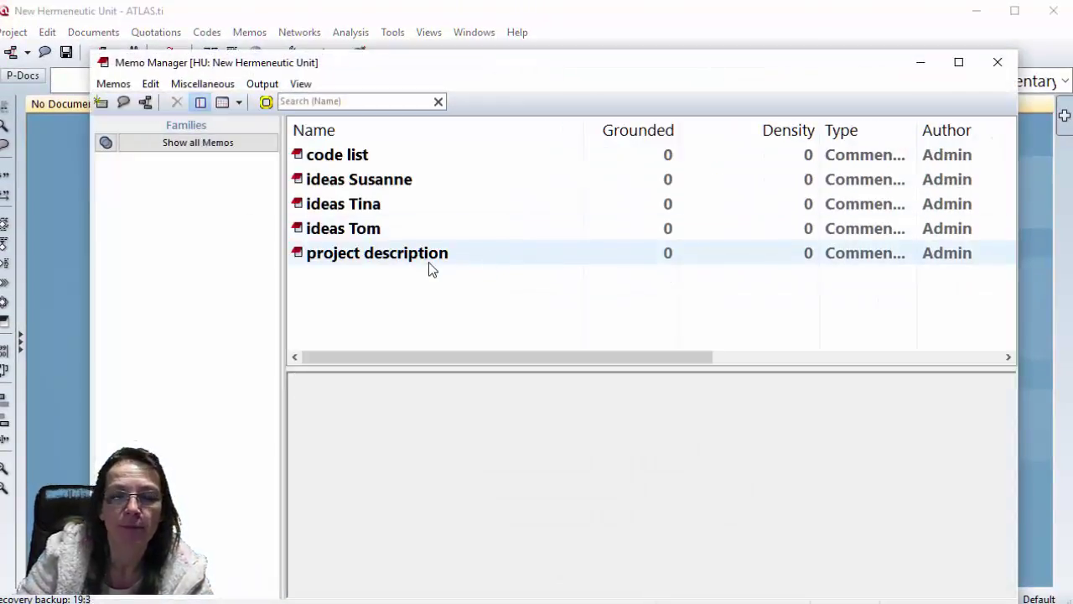
{"action": "left_click", "coordinate": [411, 260]}
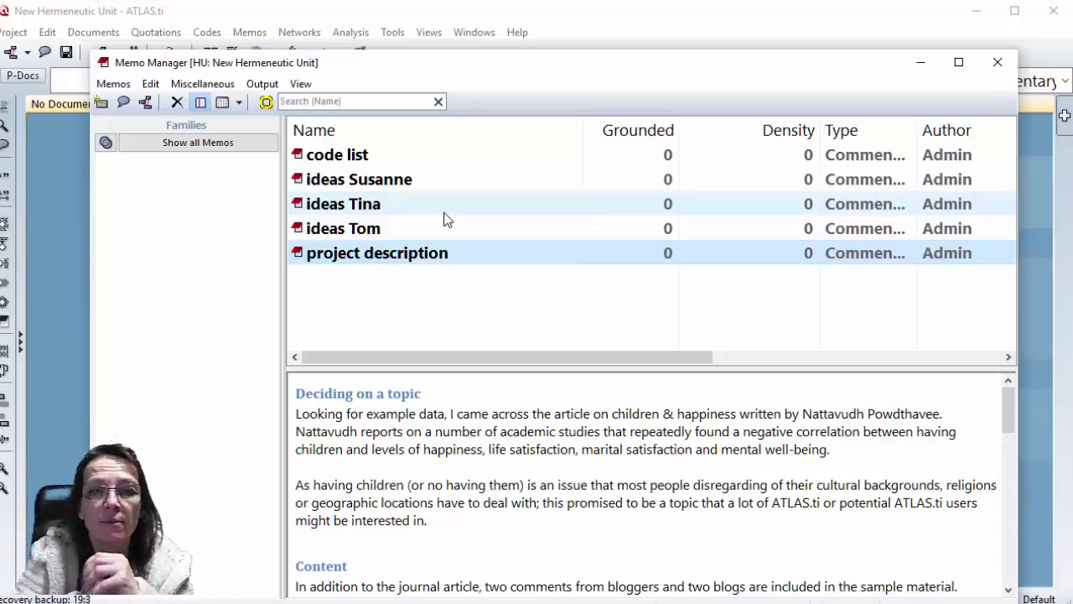
{"action": "left_click", "coordinate": [312, 154]}
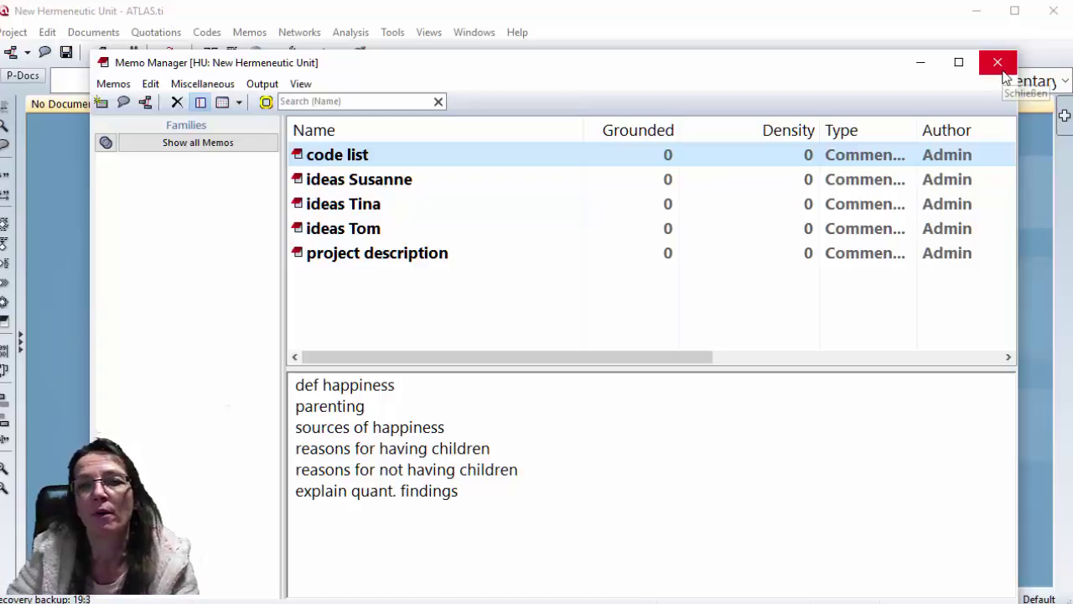
Create six codes from the code list memo and acknowledge the import
{"action": "right_click", "coordinate": [366, 159]}
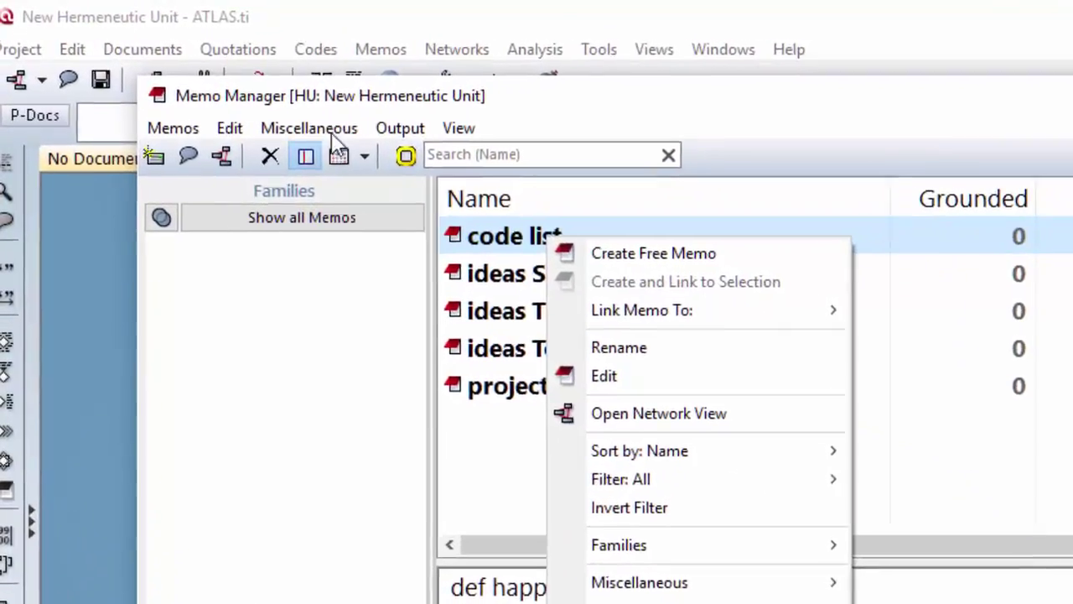
{"action": "left_click", "coordinate": [330, 132]}
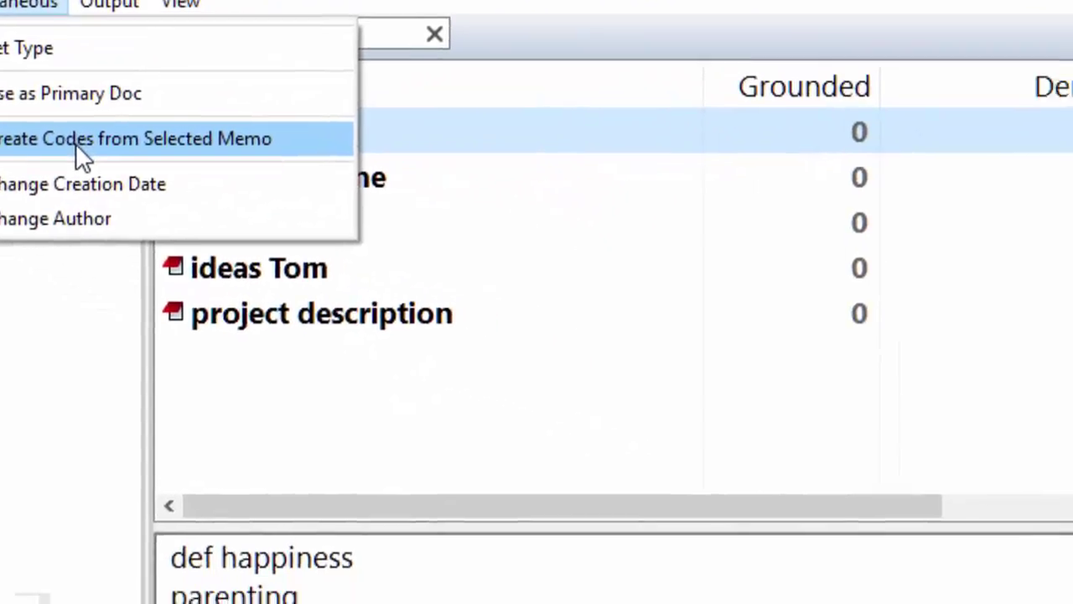
{"action": "left_click", "coordinate": [365, 256]}
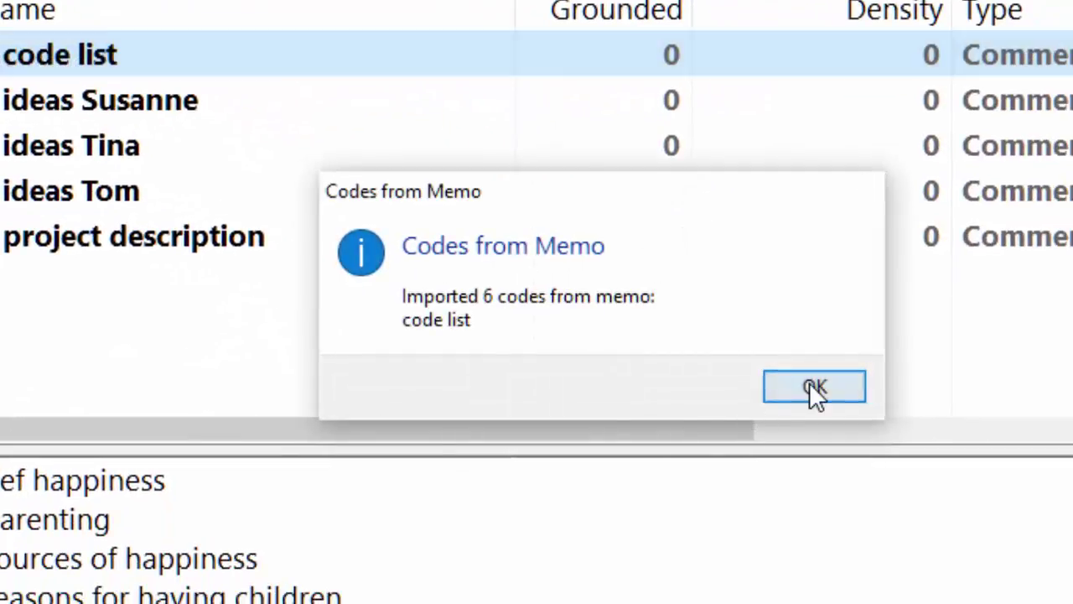
{"action": "left_click", "coordinate": [811, 384]}
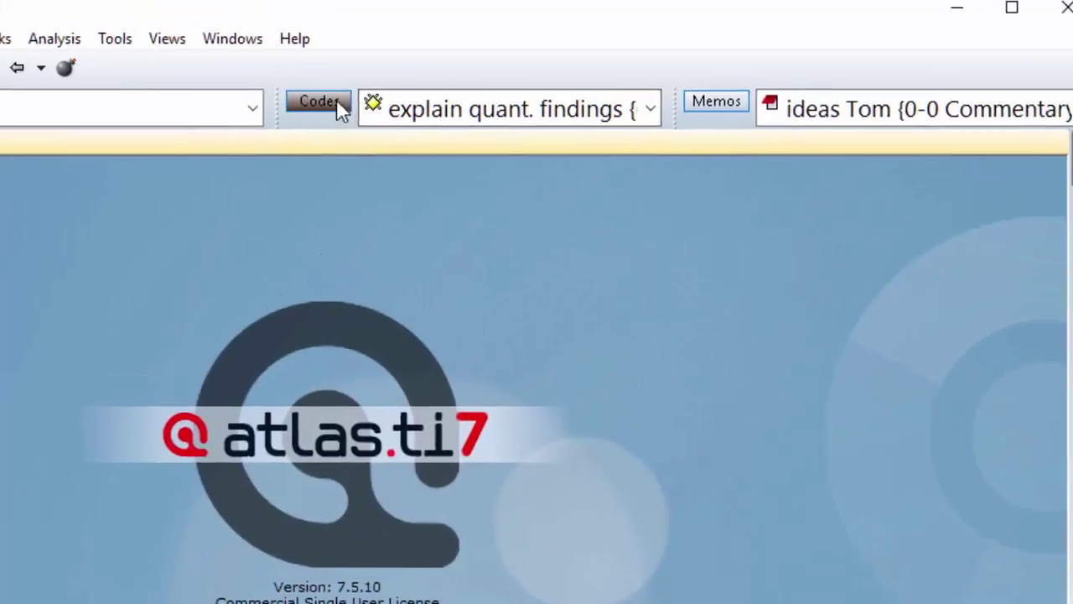
Show the Code Manager as a detailed table and check the Author column
{"action": "left_click", "coordinate": [338, 103]}
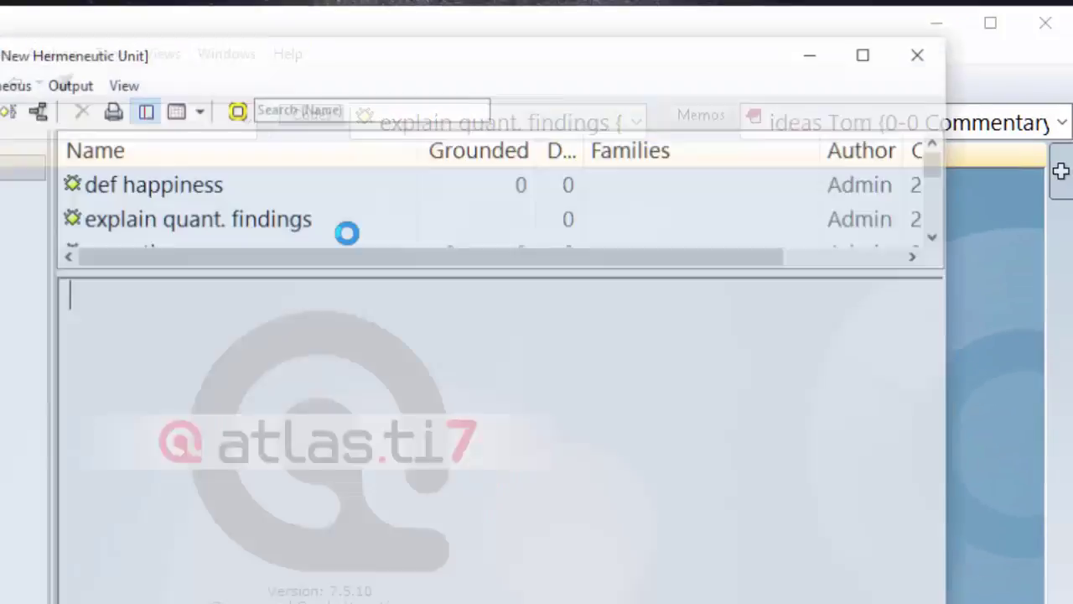
{"action": "left_click", "coordinate": [129, 81]}
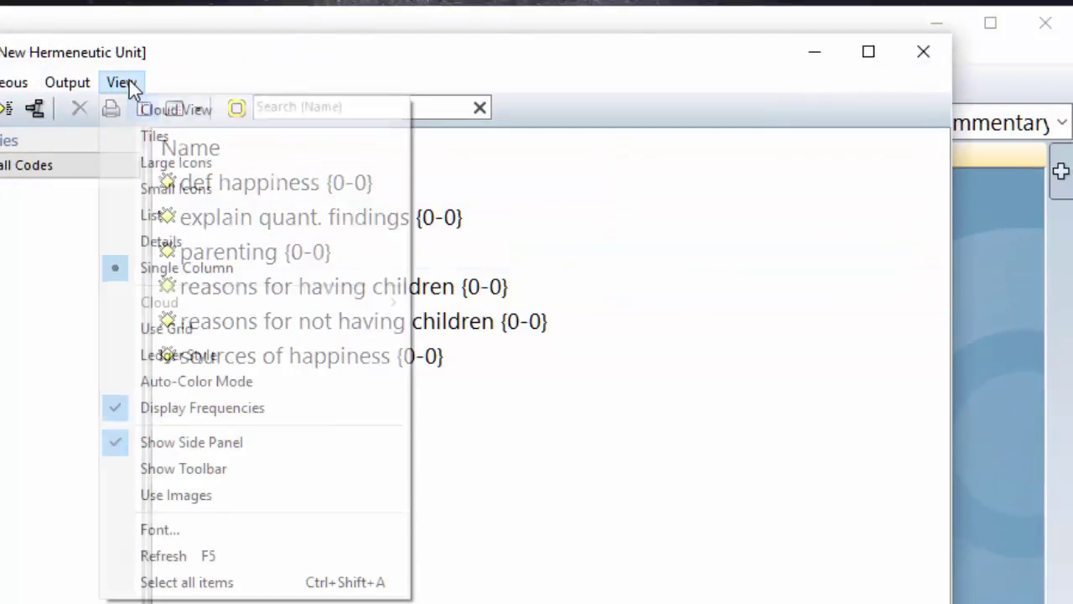
{"action": "left_click", "coordinate": [180, 245]}
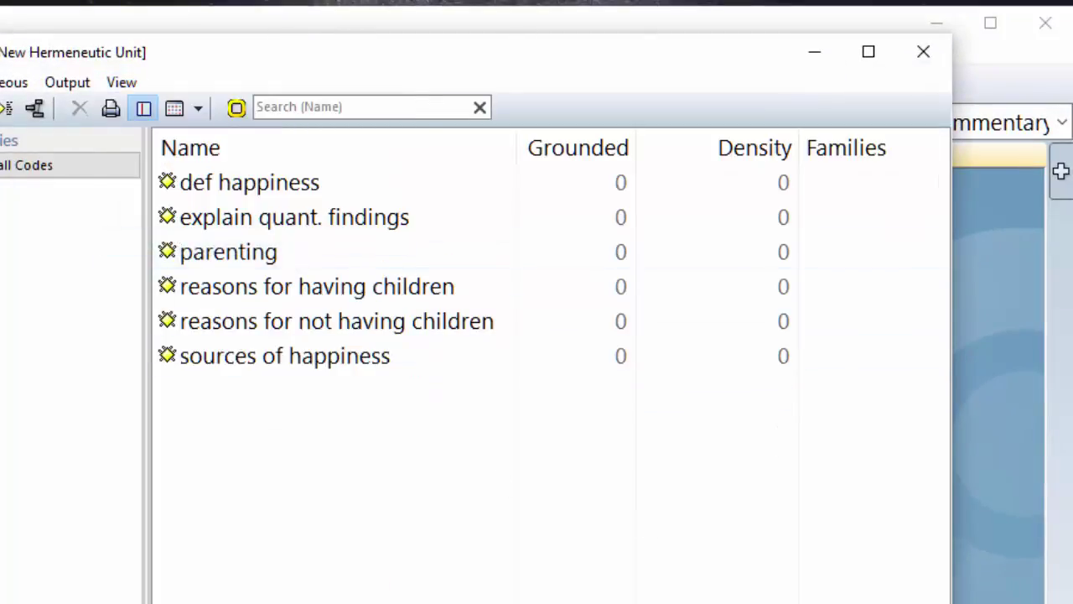
{"action": "scroll", "coordinate": [545, 335], "scroll_direction": "right", "scroll_amount": 5}
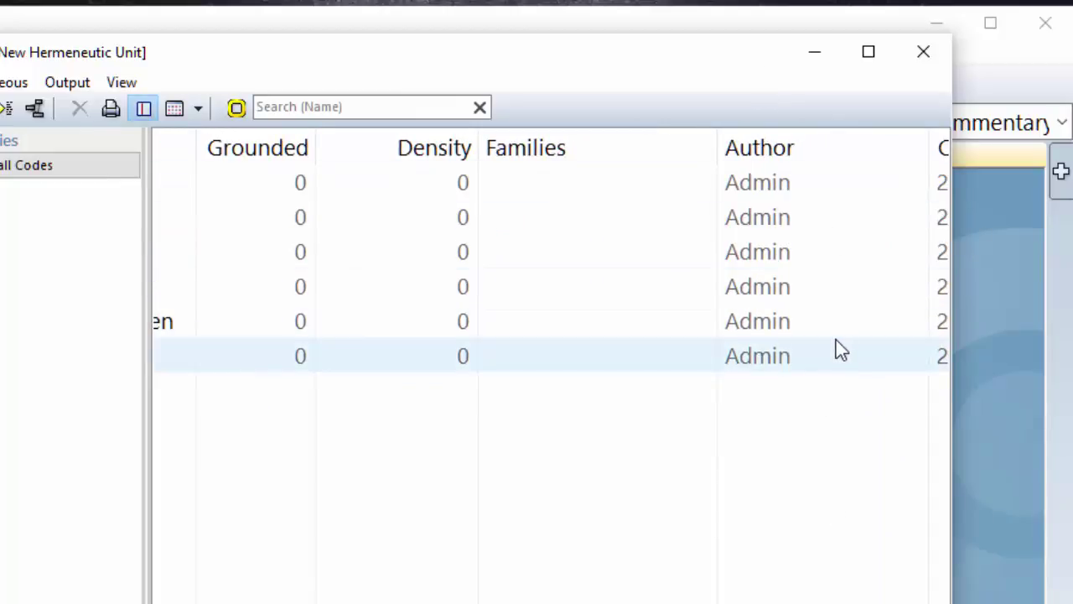
{"action": "scroll", "coordinate": [545, 335], "scroll_direction": "left", "scroll_amount": 5}
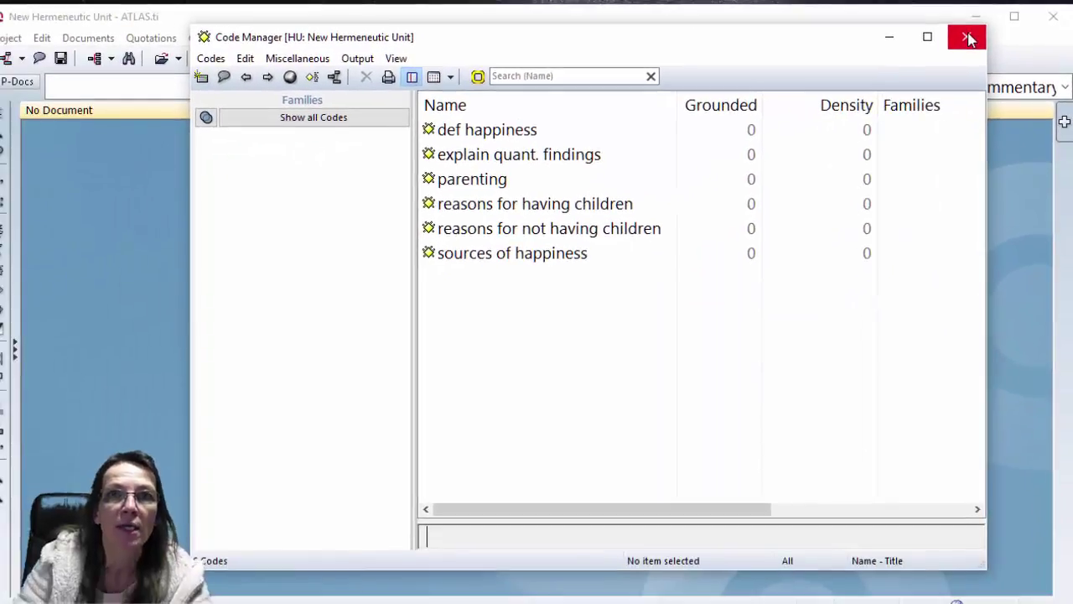
Add all nine files from project SPRING\original documents as primary documents P1–P9
{"action": "left_click", "coordinate": [923, 51]}
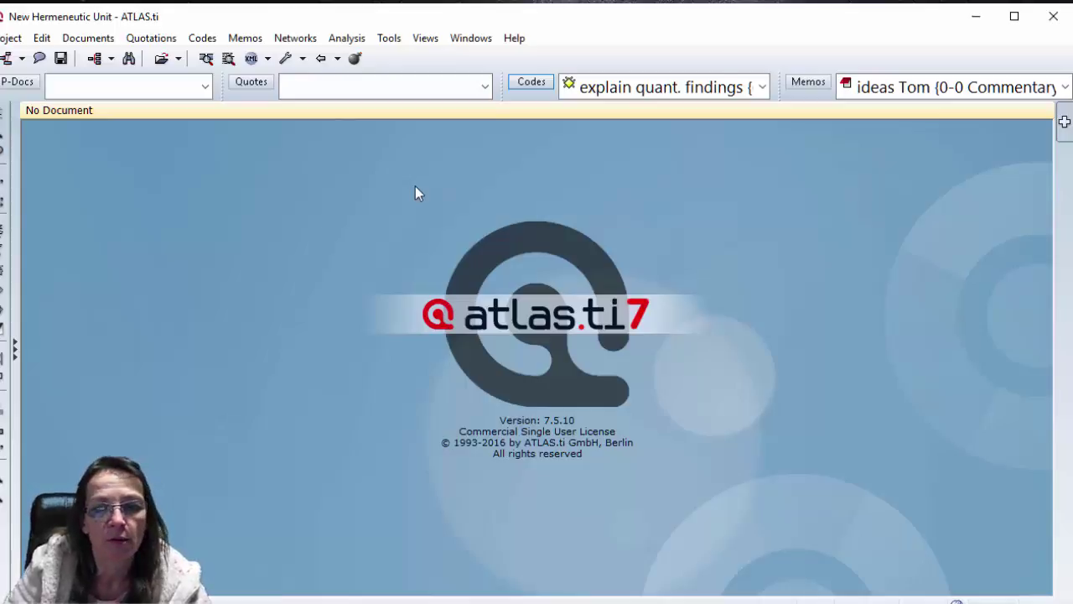
{"action": "left_click", "coordinate": [99, 38]}
{"action": "mouse_move", "coordinate": [107, 59]}
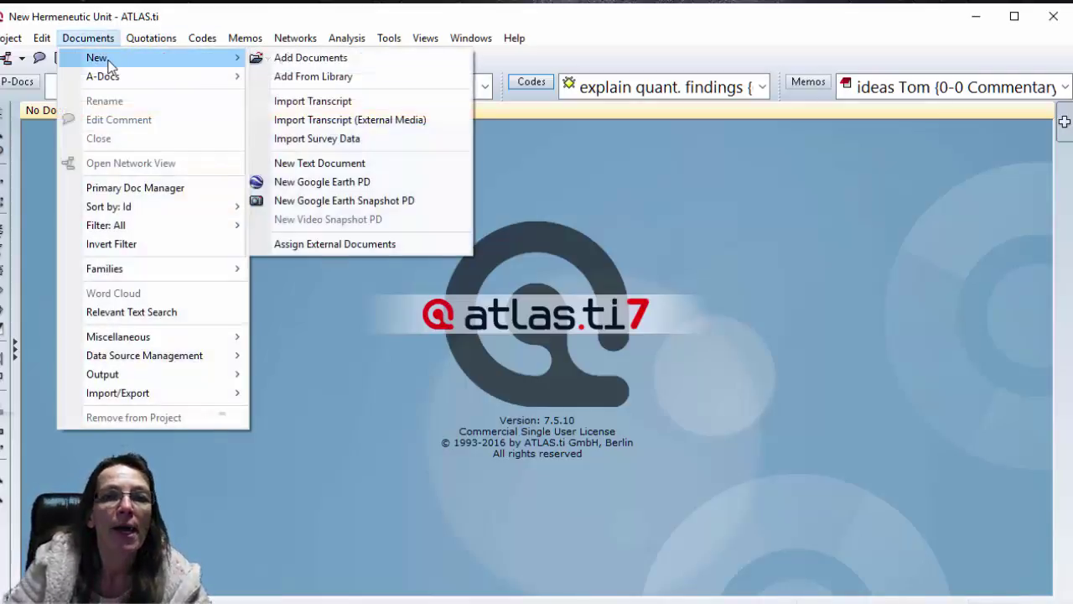
{"action": "left_click", "coordinate": [314, 61]}
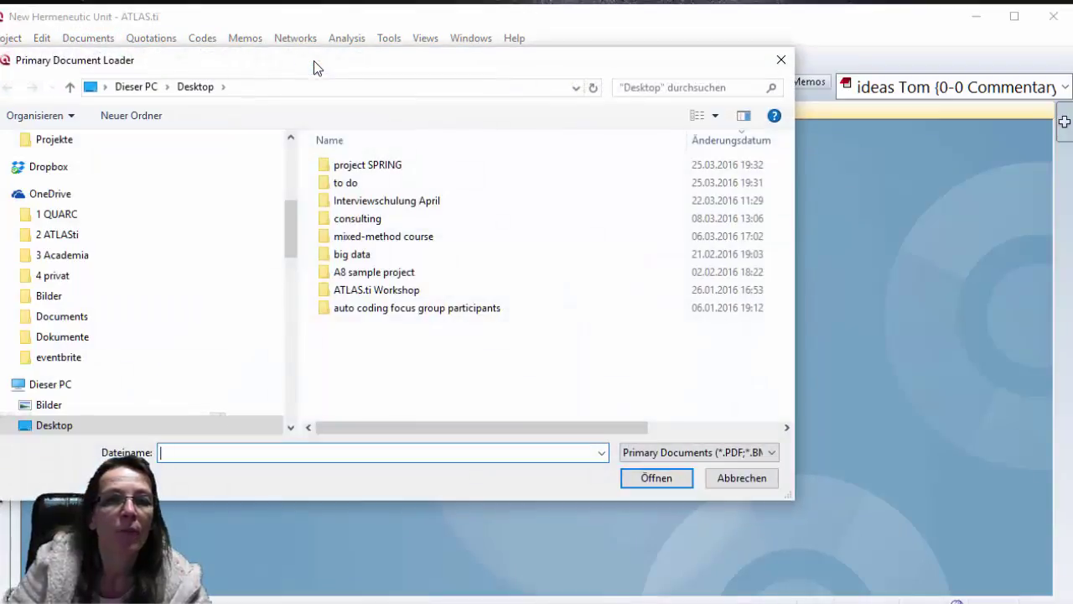
{"action": "left_click", "coordinate": [99, 321]}
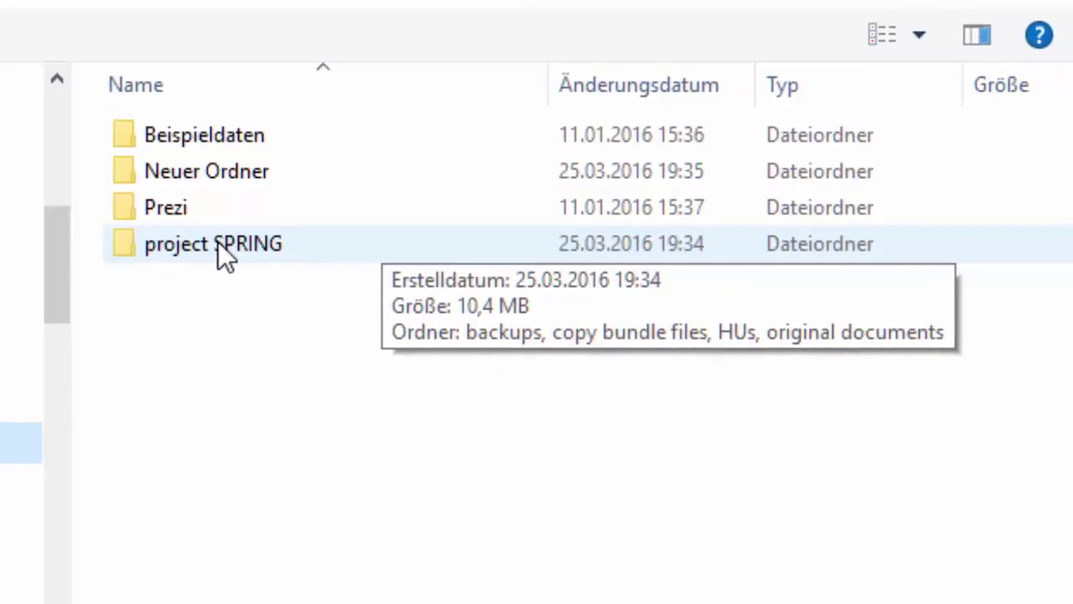
{"action": "double_click", "coordinate": [218, 242]}
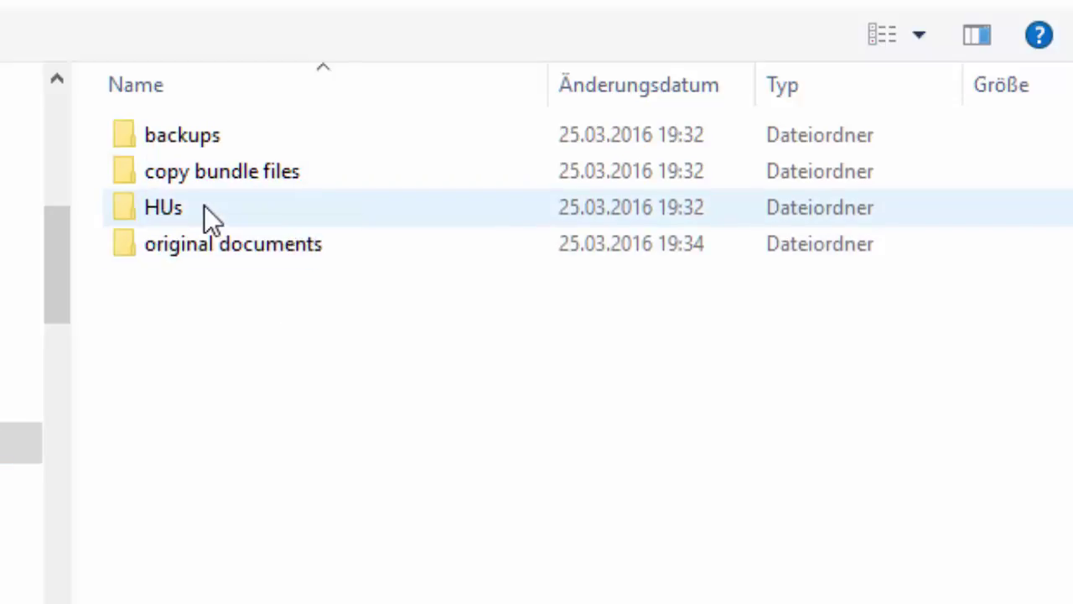
{"action": "mouse_move", "coordinate": [204, 205]}
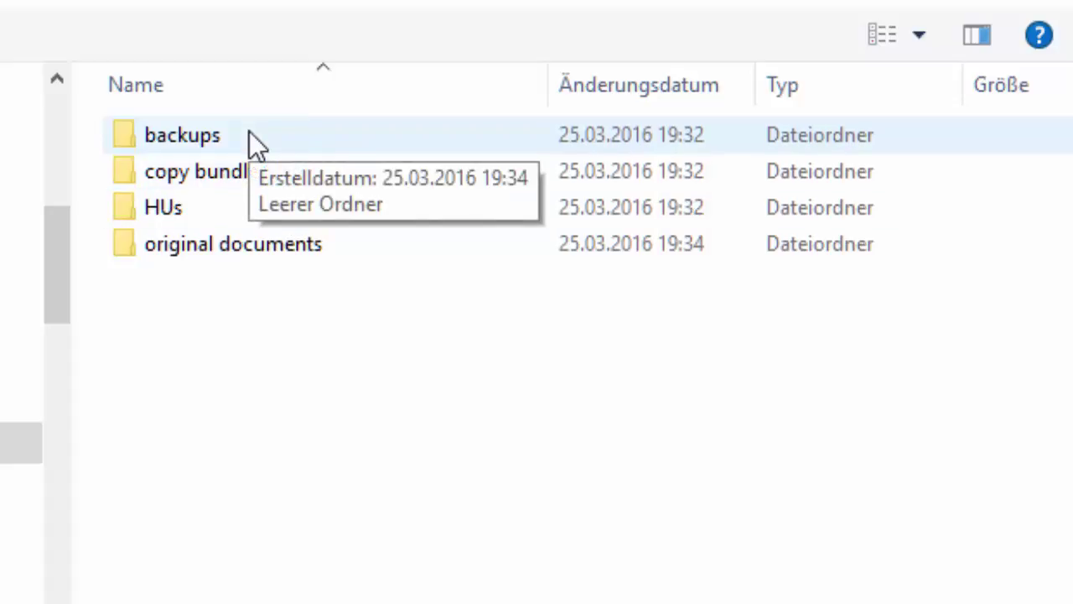
{"action": "left_click", "coordinate": [285, 253]}
{"action": "double_click", "coordinate": [285, 254]}
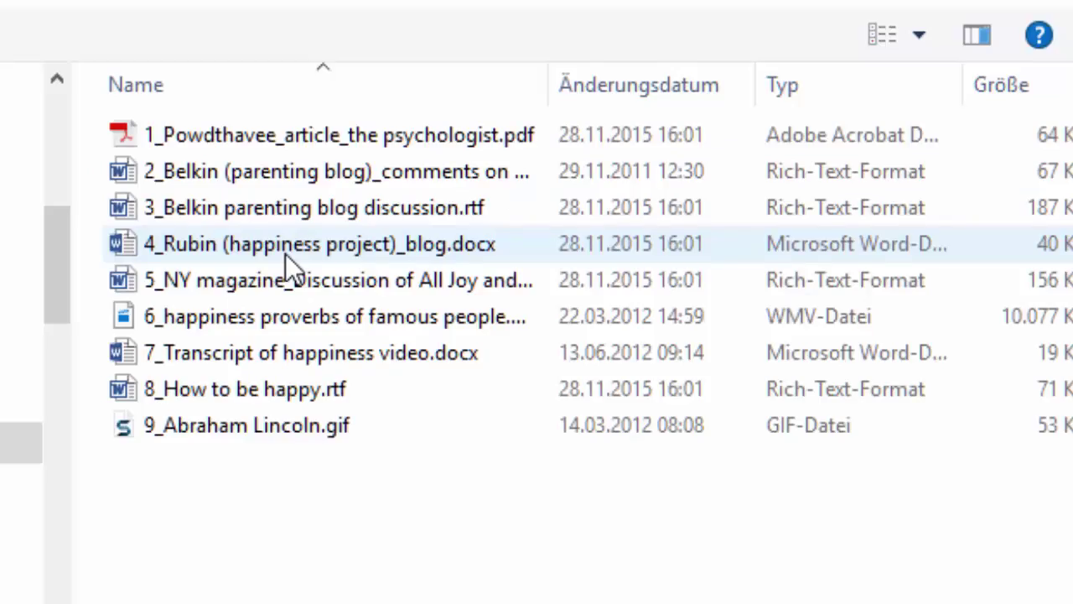
{"action": "left_click", "coordinate": [242, 126]}
{"action": "left_click", "coordinate": [289, 425], "text": "shift"}
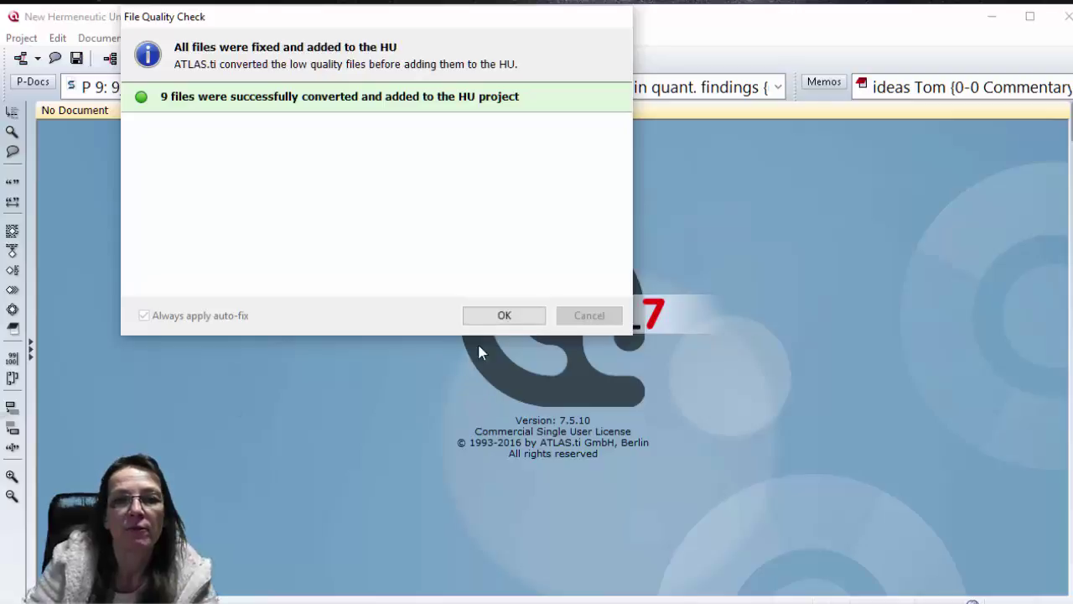
{"action": "left_click", "coordinate": [505, 317]}
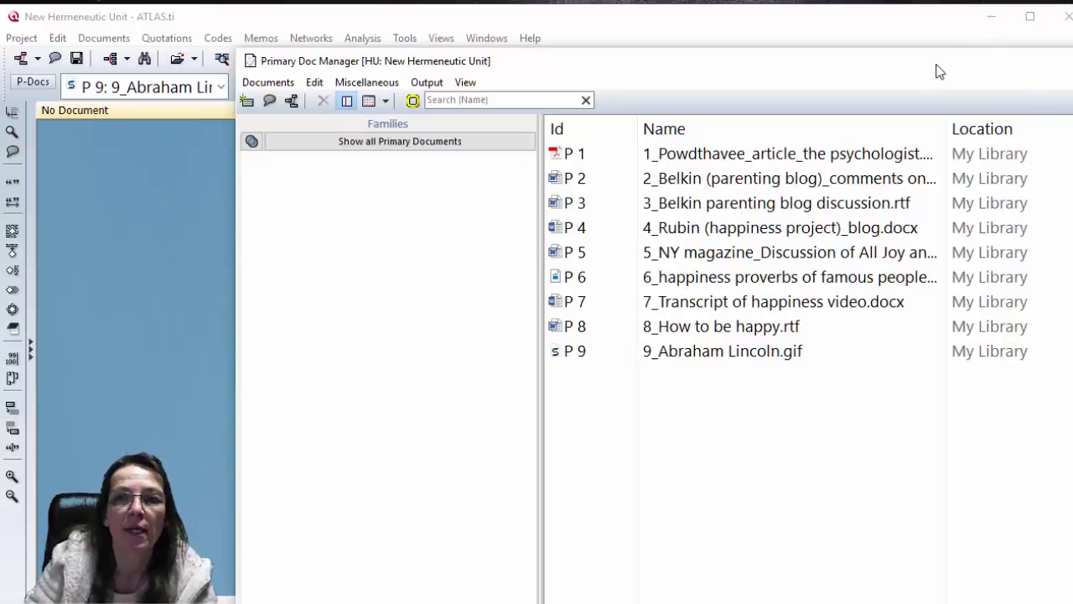
Move the Primary Doc Manager left and scroll its columns to Quotations/Author/Media and back
{"action": "left_click_drag", "start_coordinate": [937, 70], "coordinate": [725, 79]}
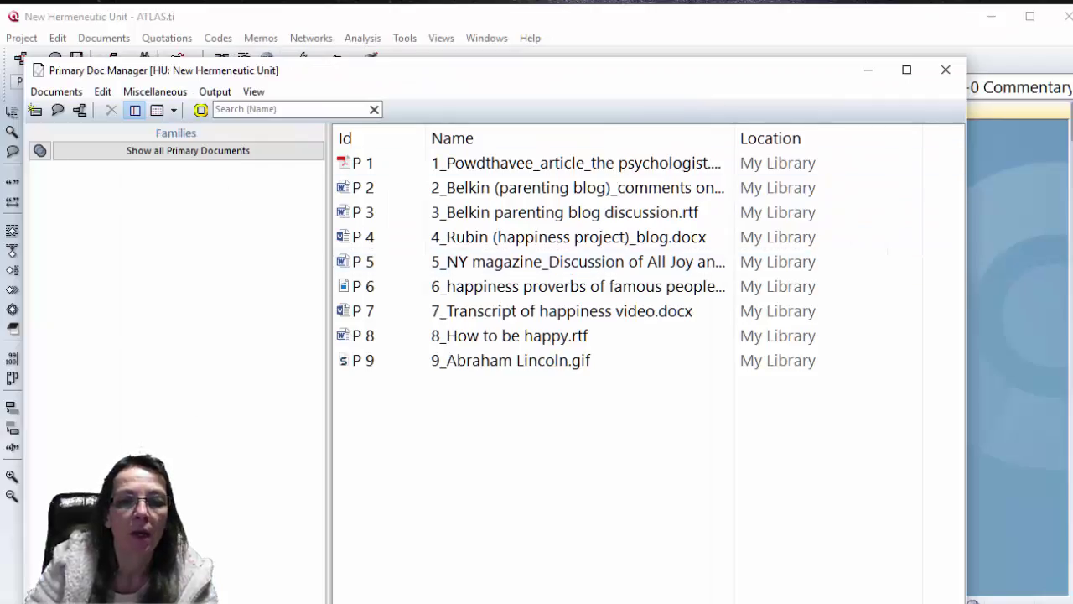
{"action": "scroll", "coordinate": [649, 252], "scroll_direction": "right", "scroll_amount": 5}
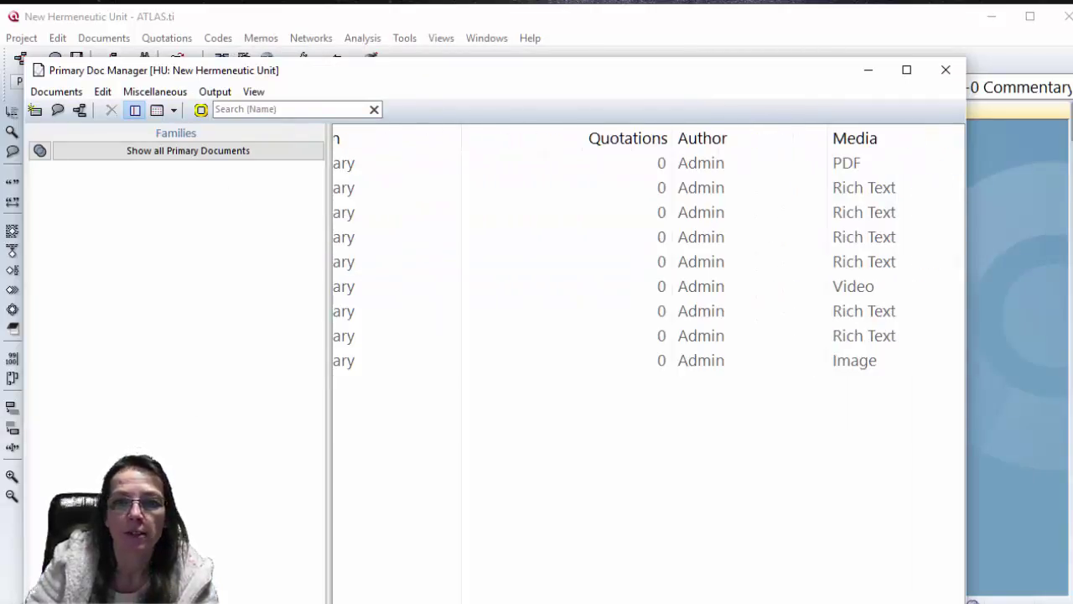
{"action": "scroll", "coordinate": [648, 252], "scroll_direction": "left", "scroll_amount": 5}
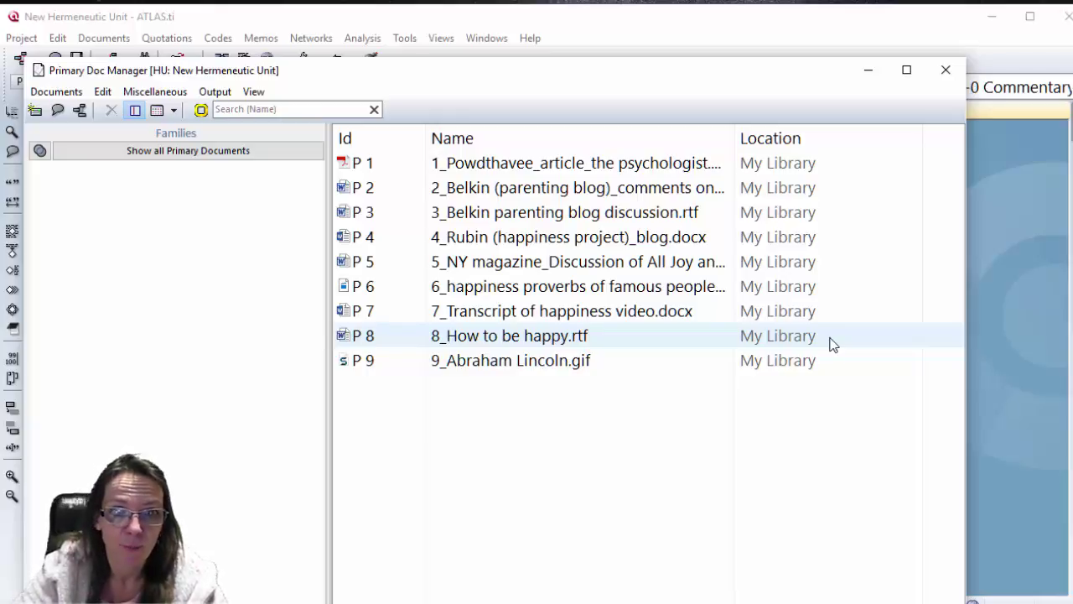
Create the document family 'for Susanne' from P1–P3
{"action": "left_click", "coordinate": [528, 164]}
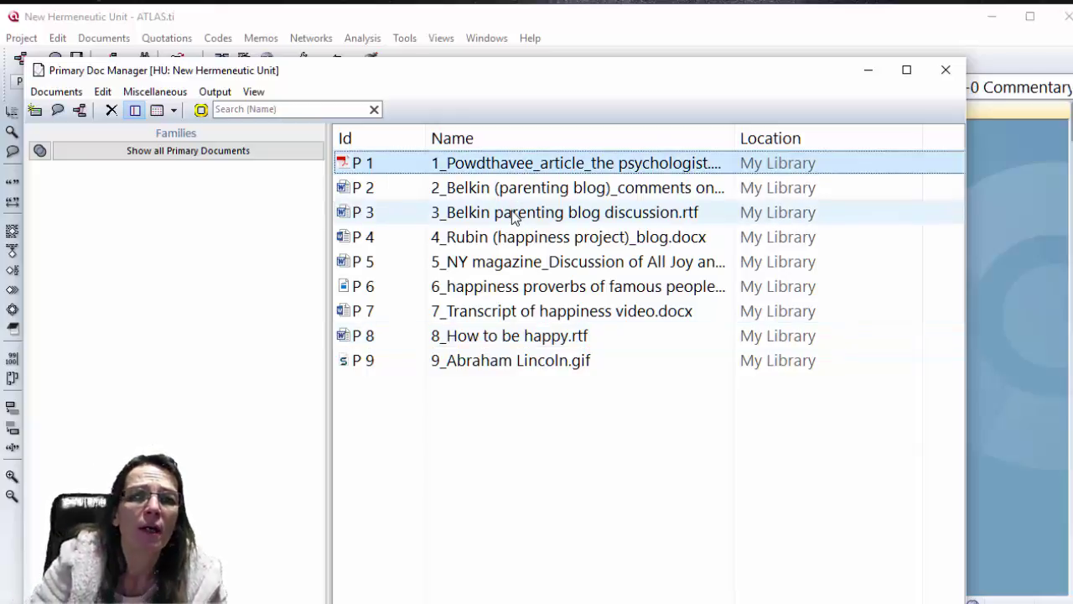
{"action": "left_click", "coordinate": [513, 214], "text": "shift"}
{"action": "left_click_drag", "start_coordinate": [527, 193], "coordinate": [149, 238]}
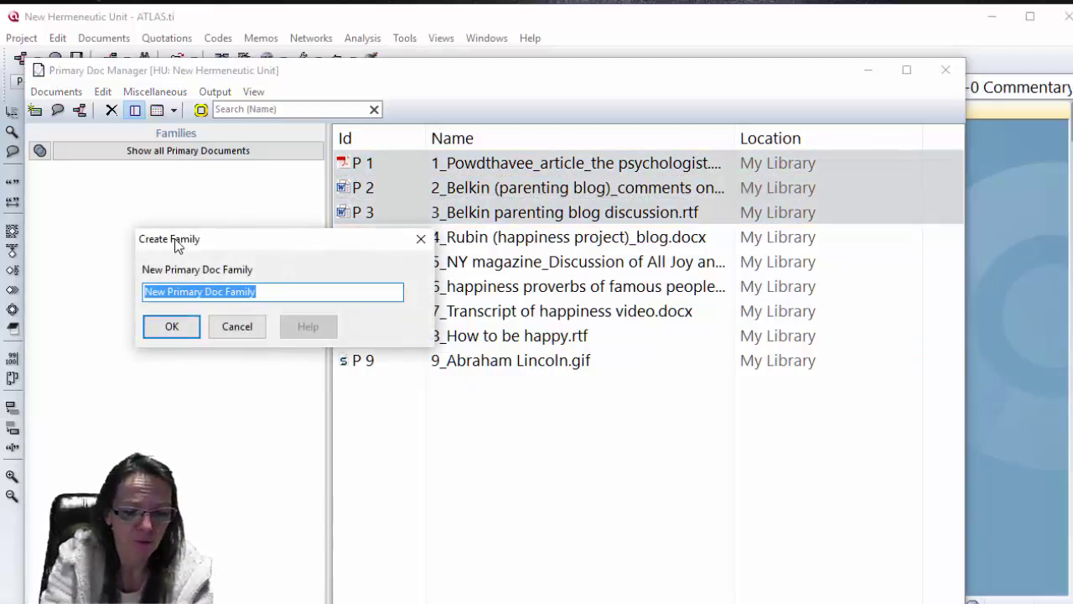
{"action": "type", "text": "for Susanne"}
{"action": "key", "text": "Return"}
Create the document family 'for Tom' from P4–P6
{"action": "left_click", "coordinate": [431, 237]}
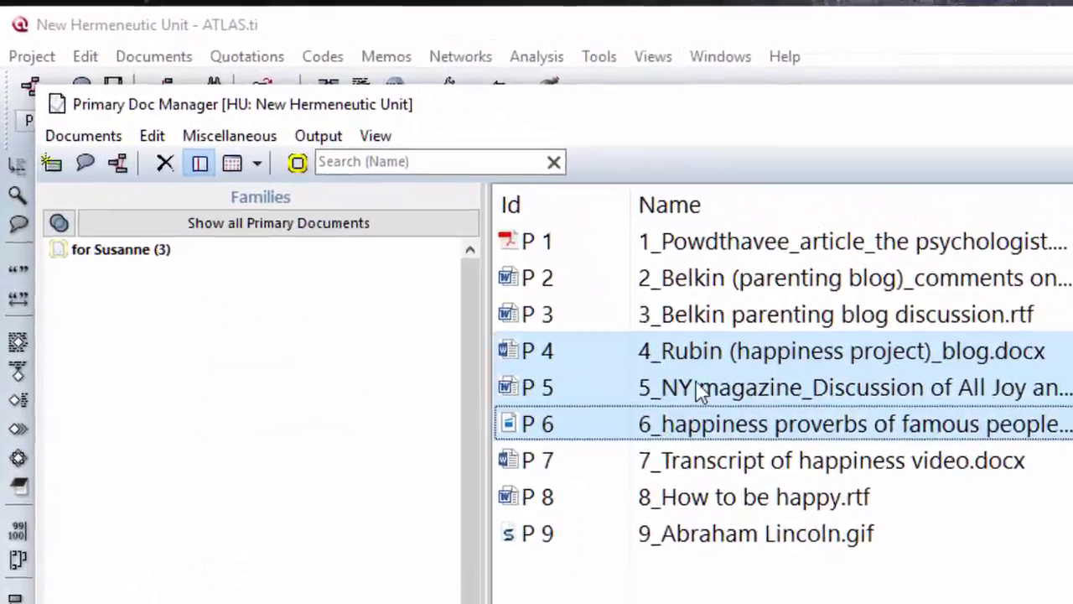
{"action": "left_click_drag", "start_coordinate": [713, 385], "coordinate": [322, 386]}
{"action": "type", "text": "for Tom"}
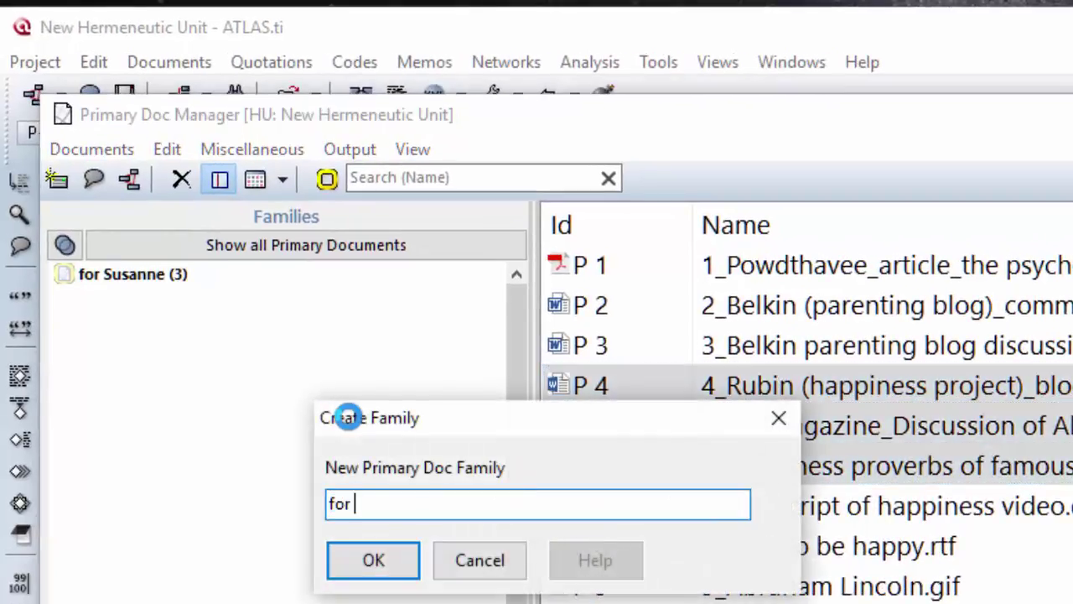
{"action": "key", "text": "Return"}
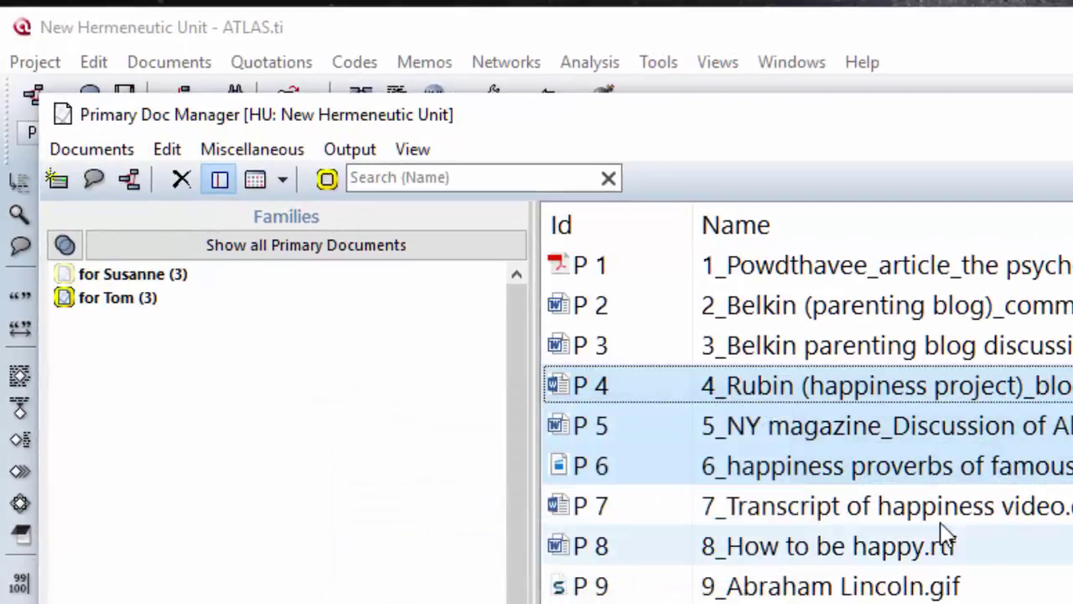
Create the document family 'for Tina' from P7–P9 and filter the list by family
{"action": "left_click", "coordinate": [941, 510]}
{"action": "left_click", "coordinate": [881, 586], "text": "shift"}
{"action": "left_click_drag", "start_coordinate": [881, 587], "coordinate": [144, 537]}
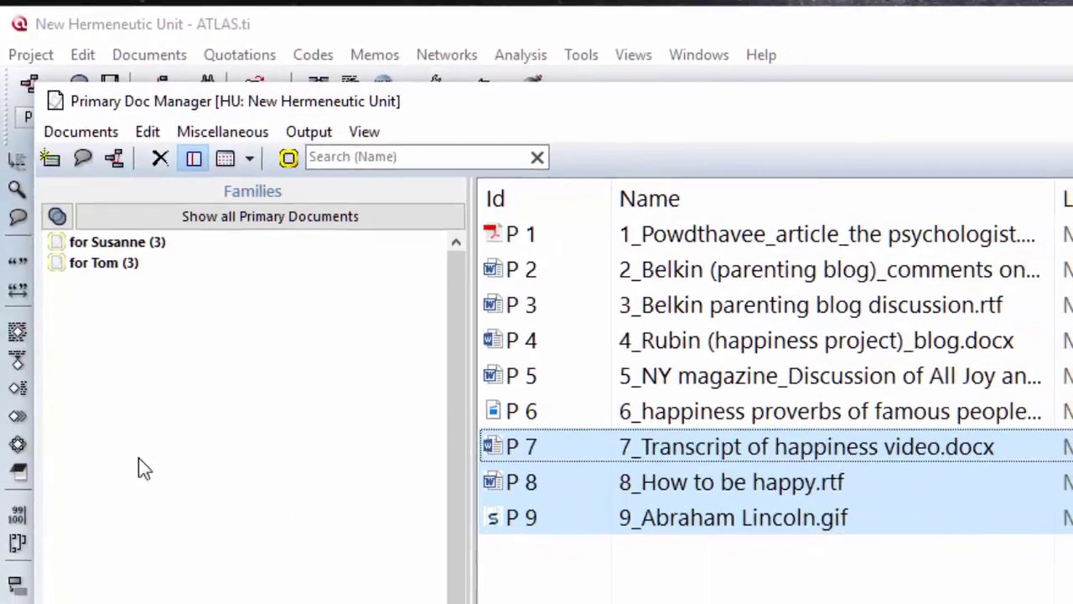
{"action": "left_click_drag", "start_coordinate": [127, 465], "coordinate": [128, 465]}
{"action": "type", "text": "for Ti"}
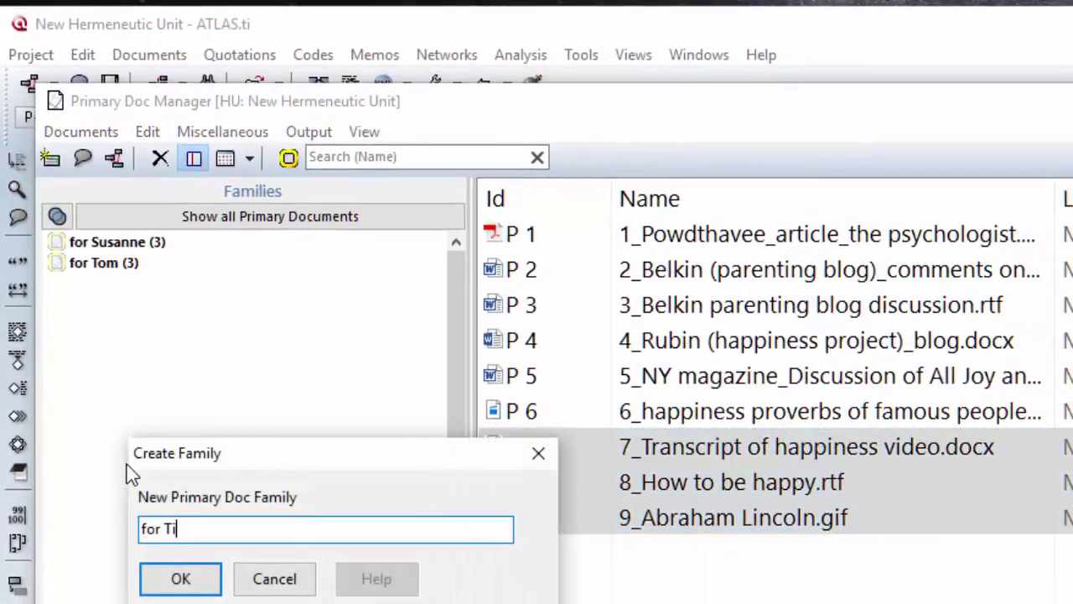
{"action": "type", "text": "na"}
{"action": "key", "text": "Return"}
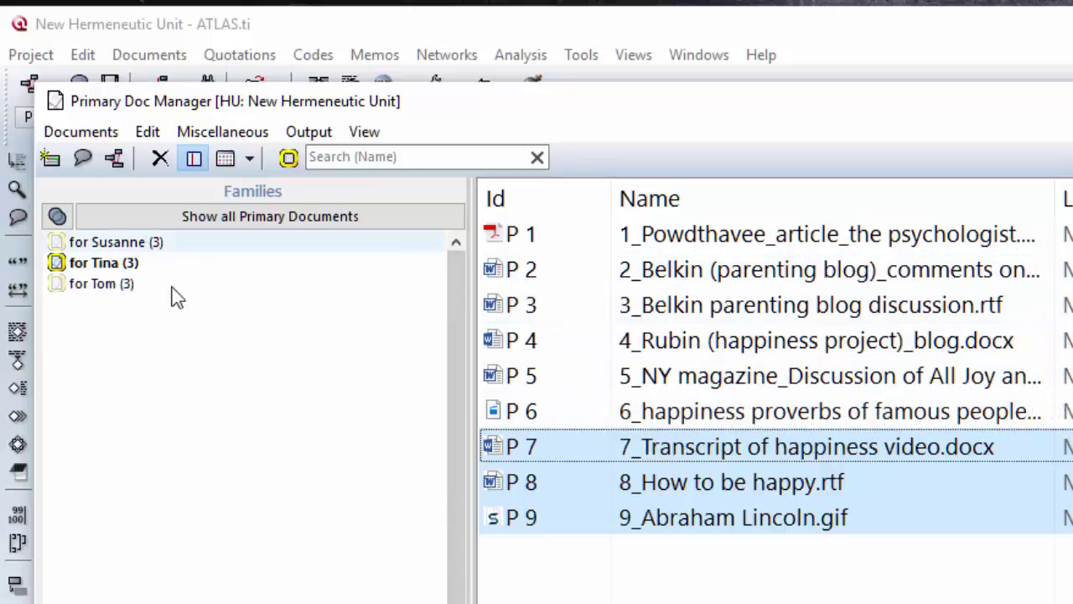
{"action": "left_click", "coordinate": [187, 243]}
{"action": "left_click", "coordinate": [189, 262]}
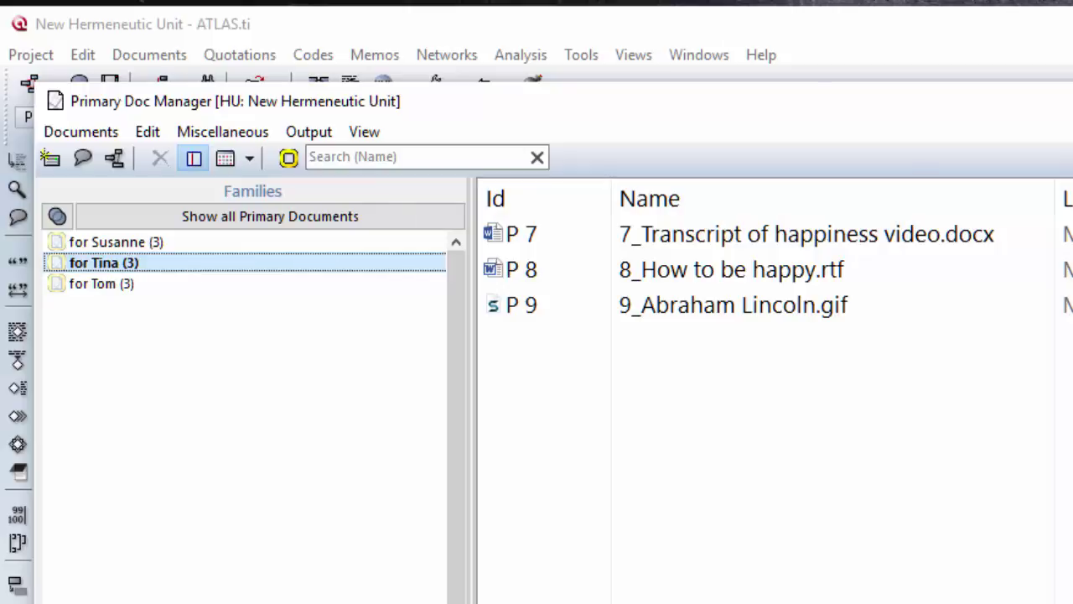
Close the Primary Doc Manager and save the HU as a new file in project SPRING\HUs
{"action": "key", "text": "alt+F4"}
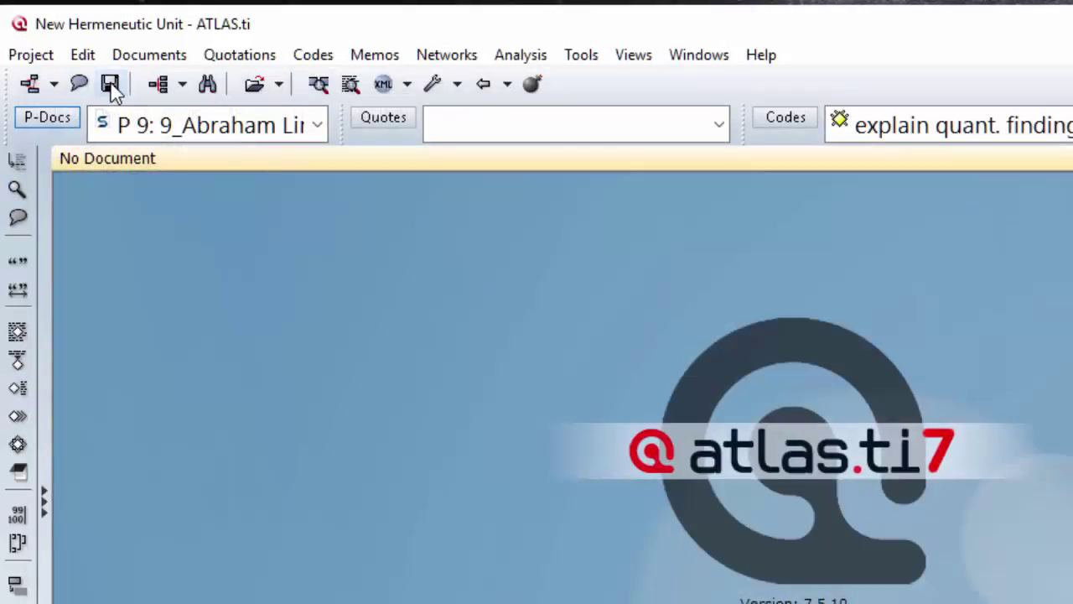
{"action": "left_click", "coordinate": [110, 84]}
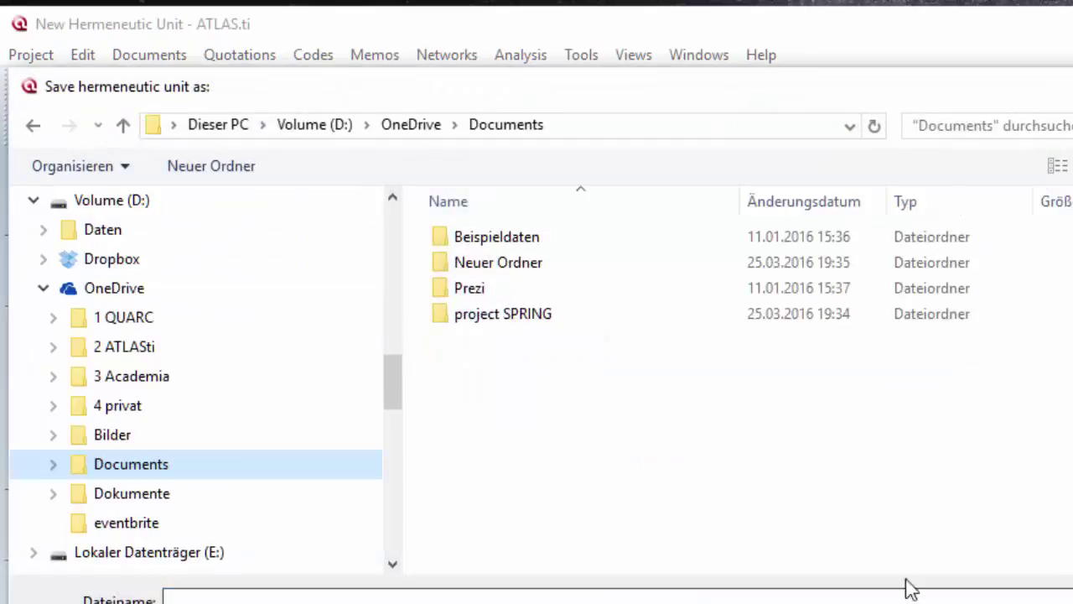
{"action": "double_click", "coordinate": [506, 323]}
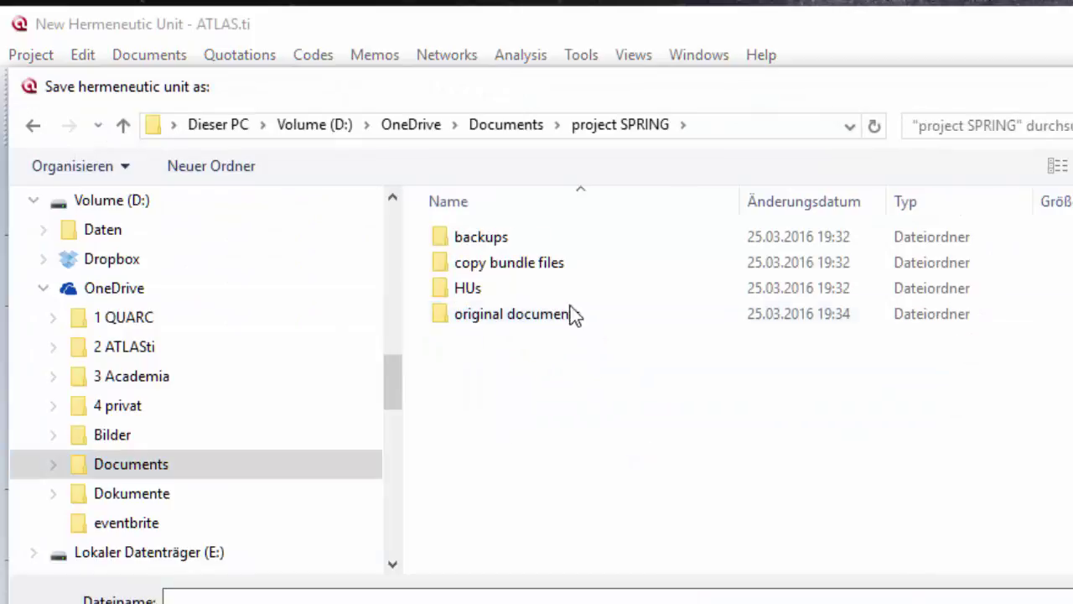
{"action": "double_click", "coordinate": [466, 291]}
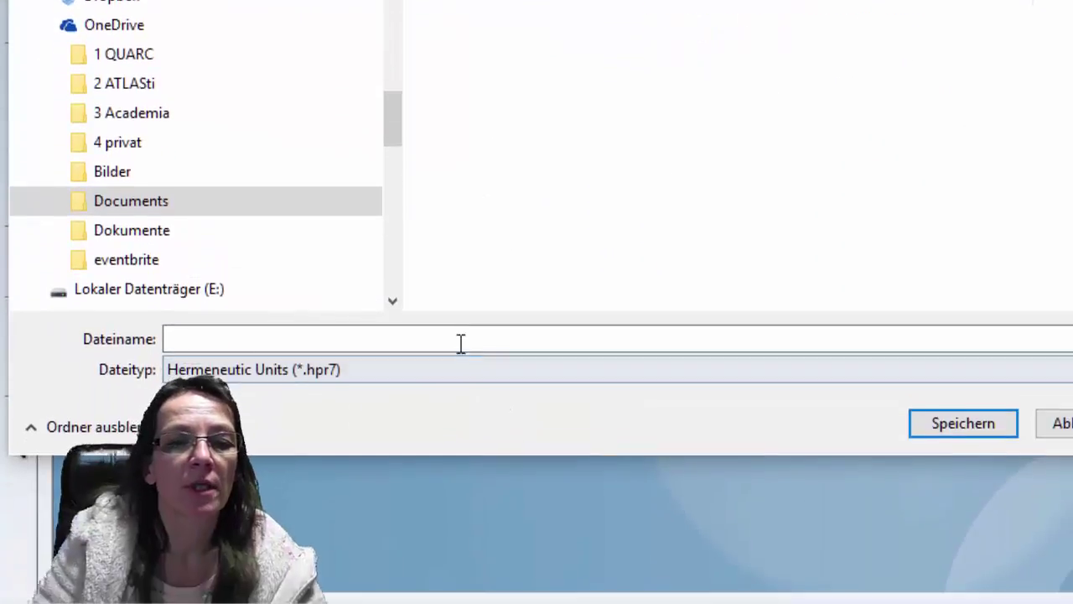
Enter the file name 'Master_project spring 25 March 2016'
{"action": "left_click", "coordinate": [448, 333]}
{"action": "type", "text": "MAs"}
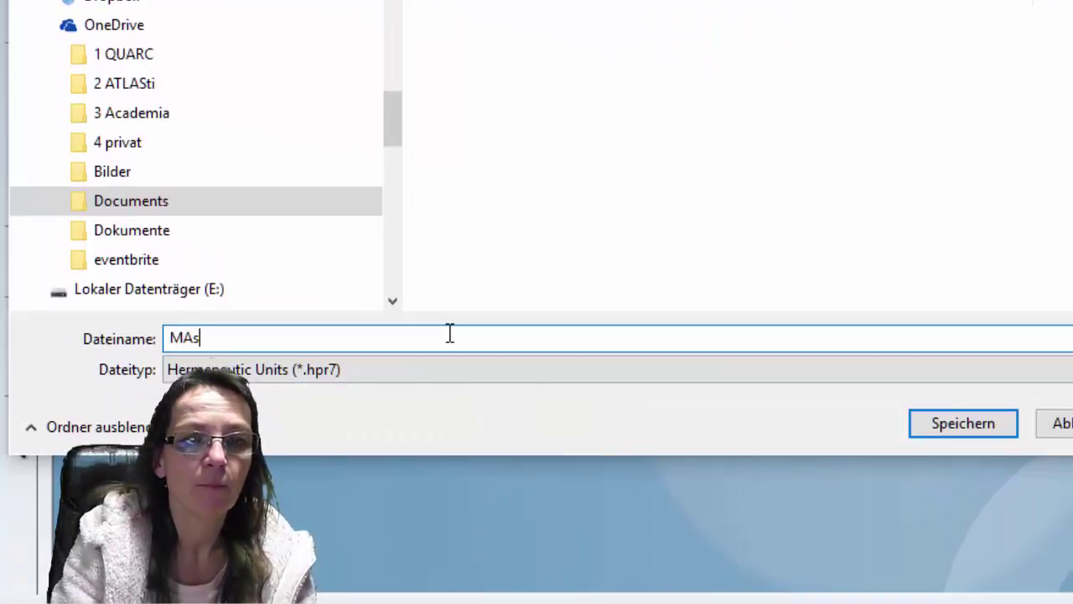
{"action": "key", "text": "BackSpace"}
{"action": "key", "text": "BackSpace"}
{"action": "key", "text": "BackSpace"}
{"action": "type", "text": "Mast"}
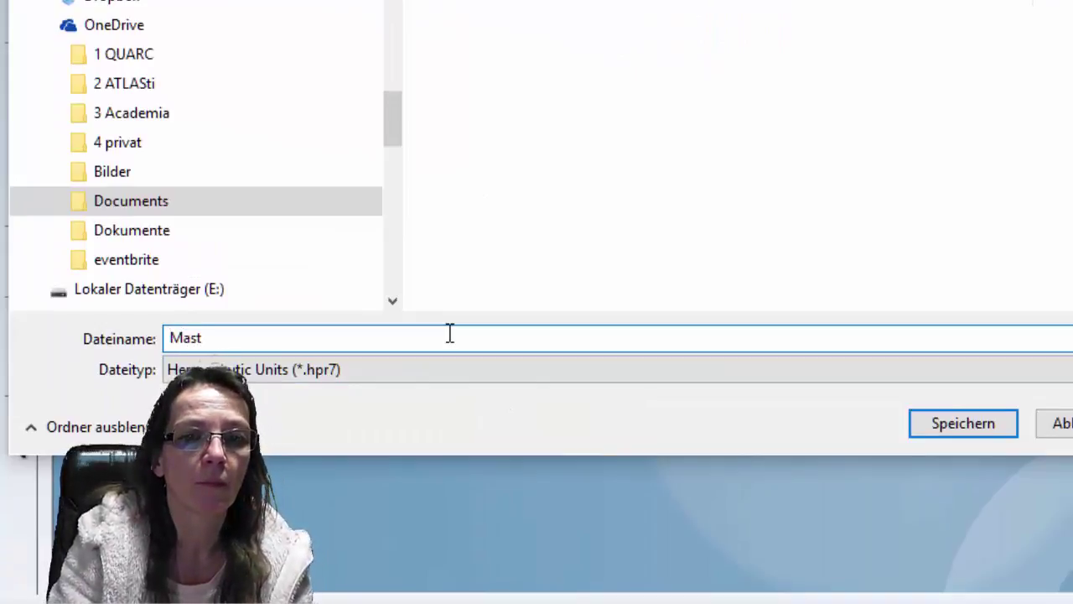
{"action": "type", "text": "er:projce"}
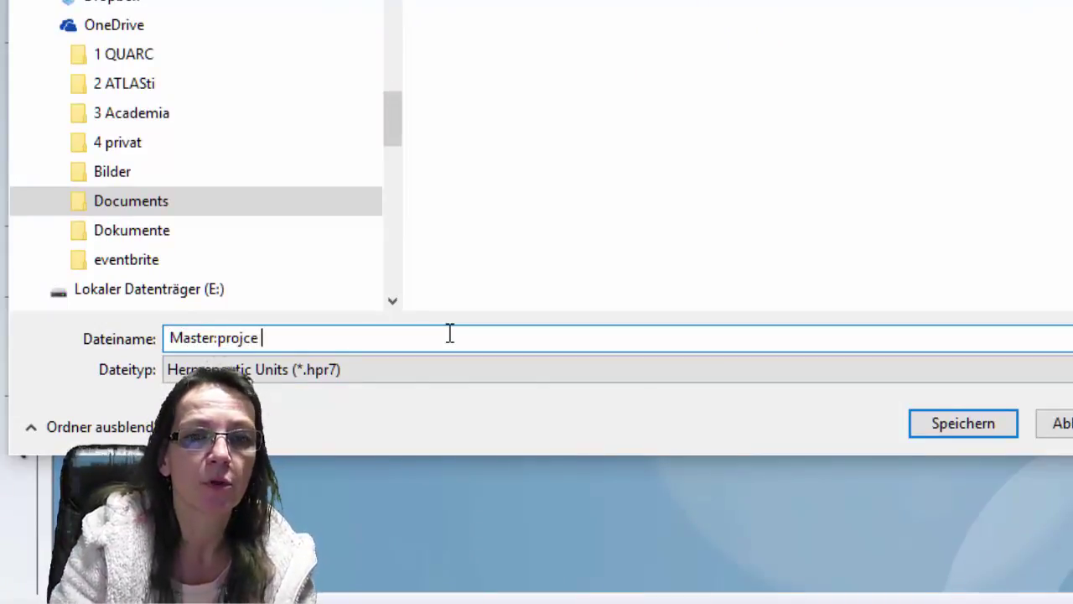
{"action": "key", "text": "BackSpace"}
{"action": "key", "text": "BackSpace"}
{"action": "key", "text": "BackSpace"}
{"action": "key", "text": "BackSpace"}
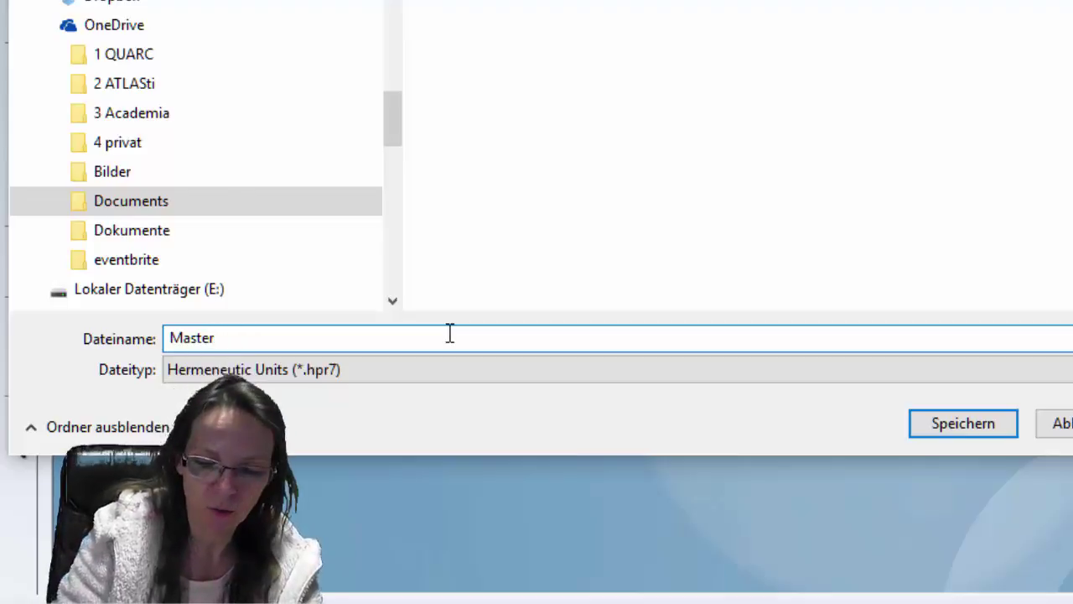
{"action": "type", "text": "roject spr"}
{"action": "key", "text": "BackSpace"}
{"action": "type", "text": "pring"}
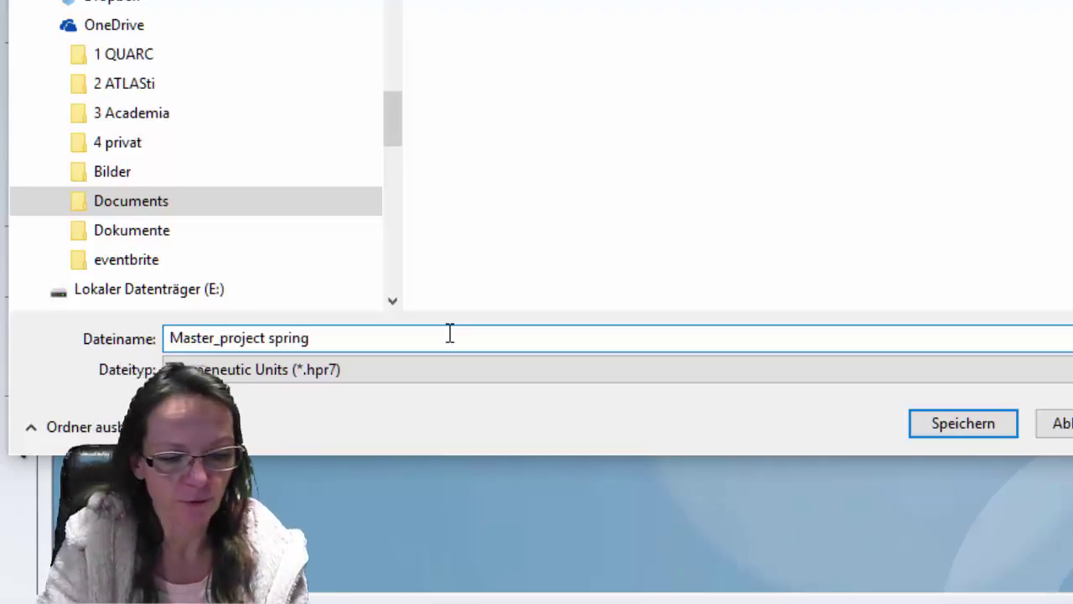
{"action": "type", "text": " 25"}
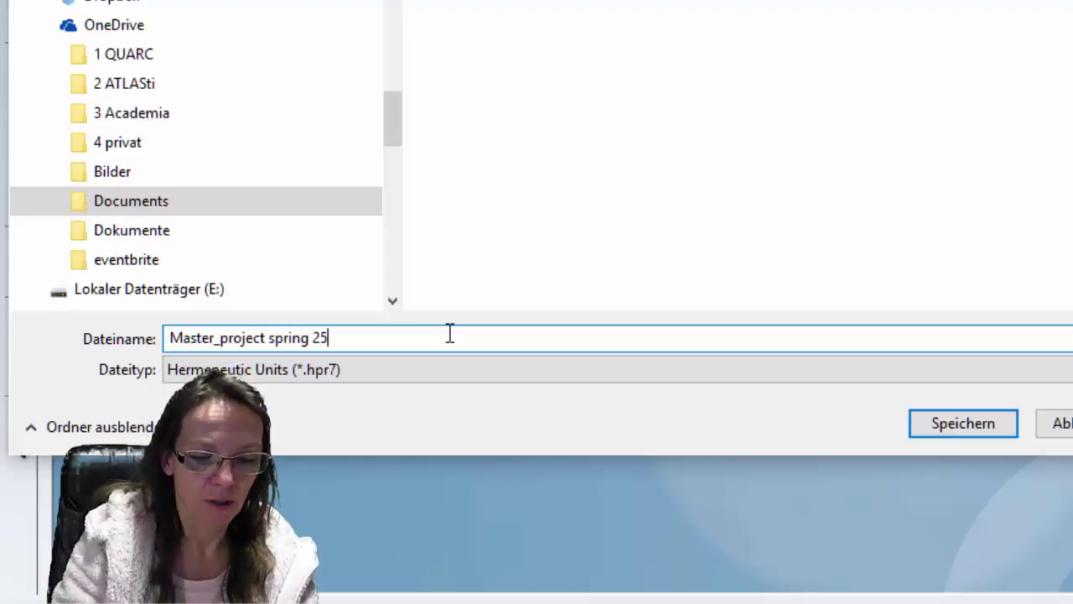
{"action": "type", "text": " March 201"}
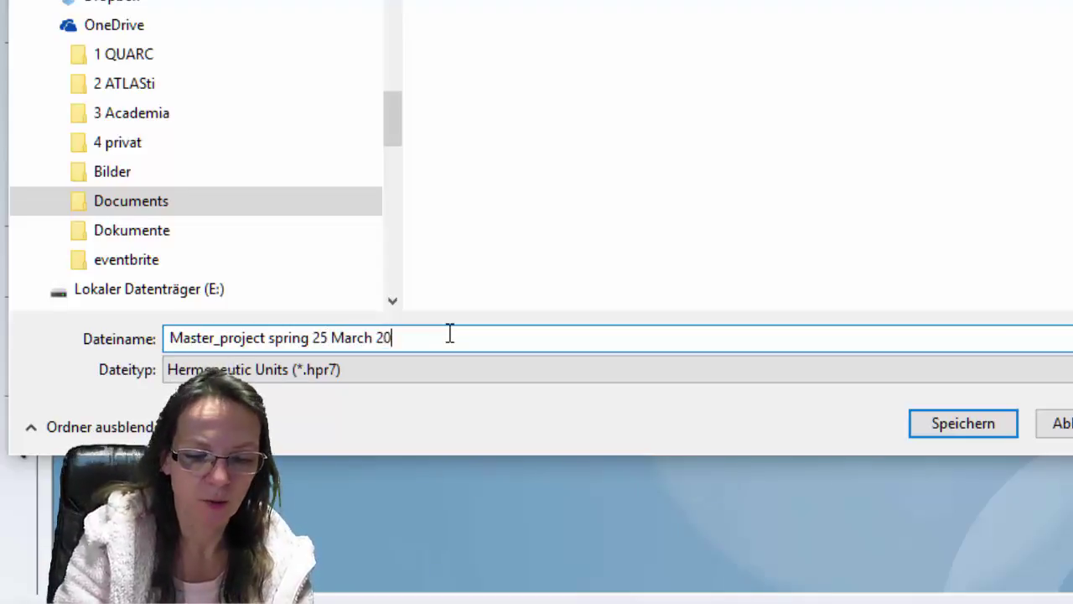
{"action": "type", "text": "6"}
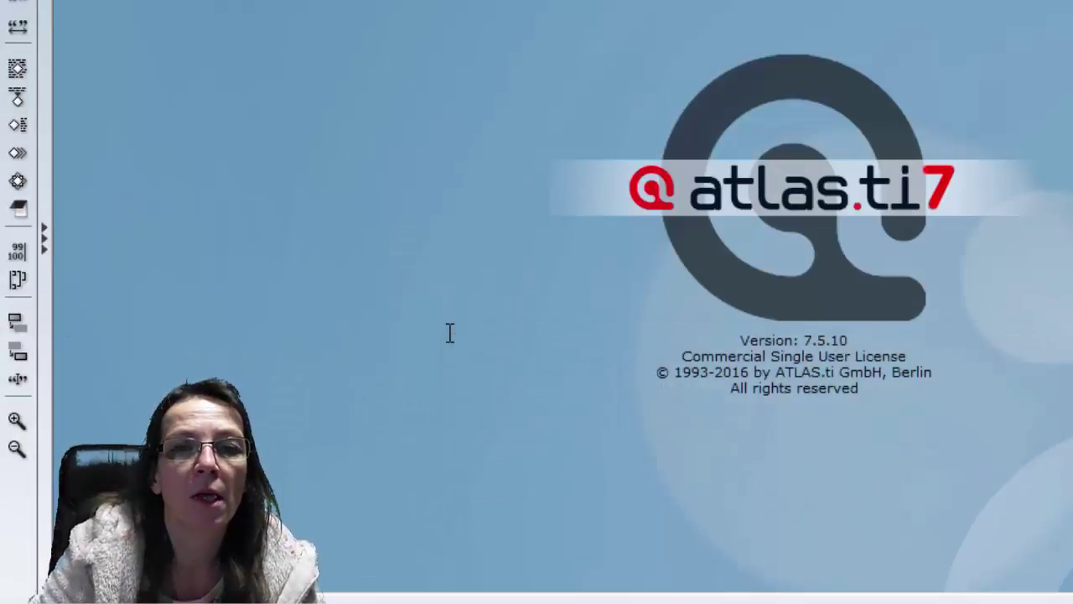
Save a copy bundle with all documents into project SPRING\copy bundle files
{"action": "left_click", "coordinate": [20, 39]}
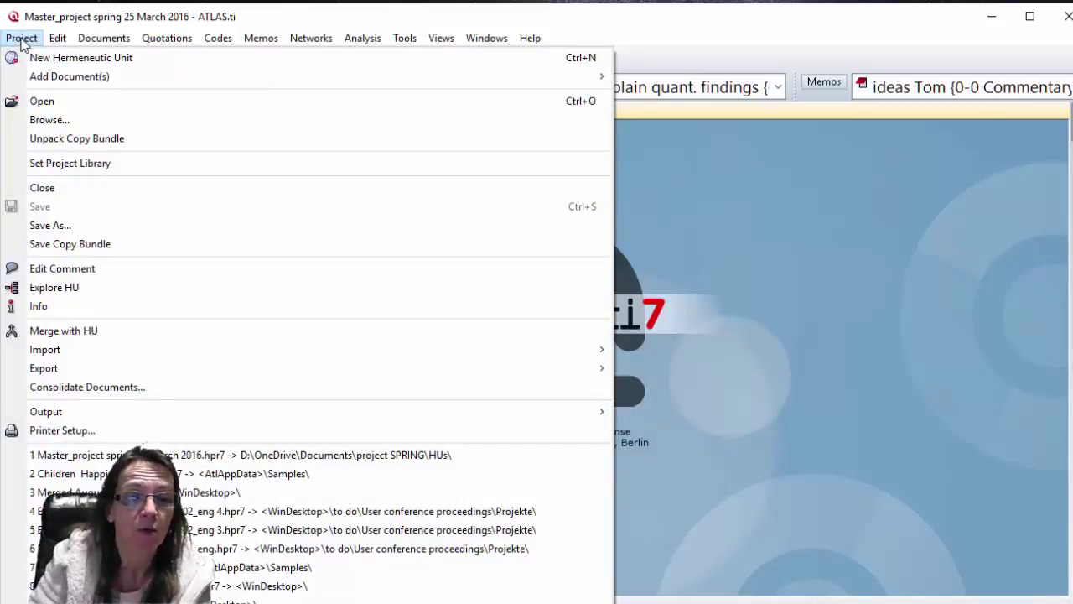
{"action": "left_click", "coordinate": [105, 244]}
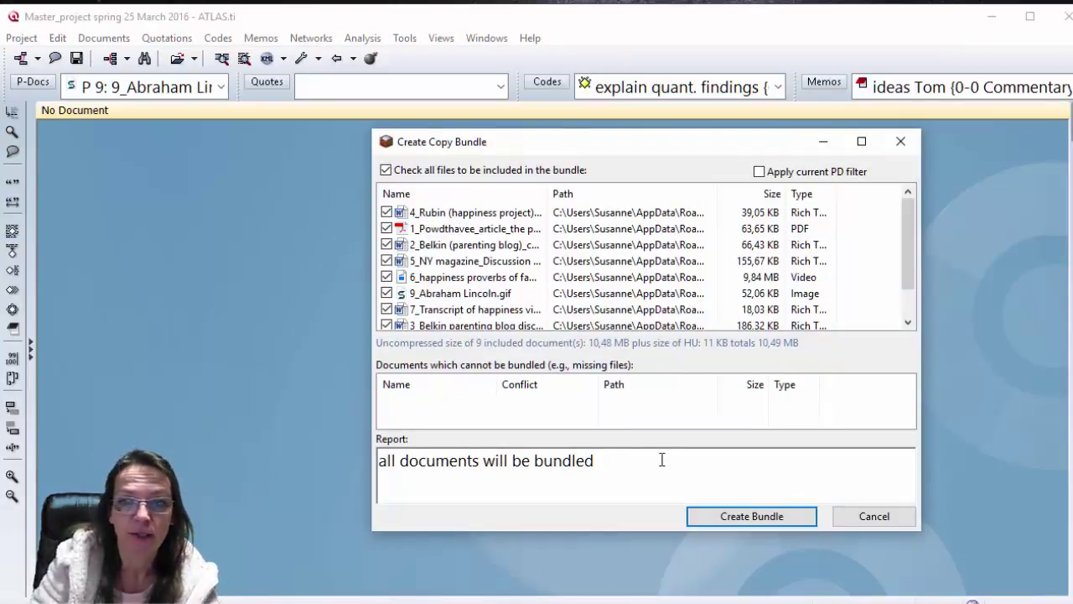
{"action": "left_click", "coordinate": [746, 517]}
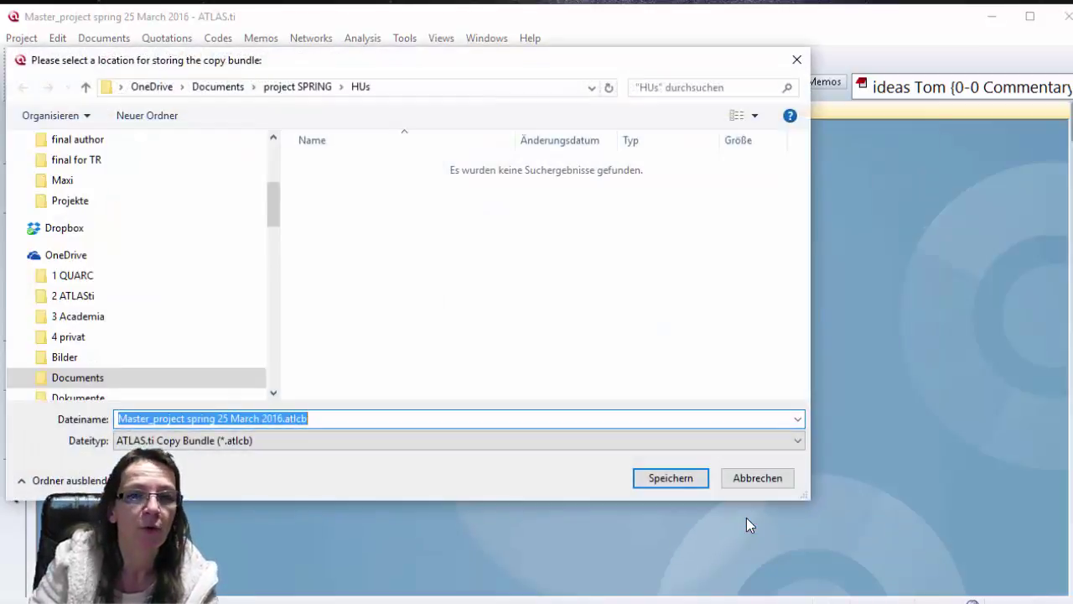
{"action": "left_click", "coordinate": [316, 91]}
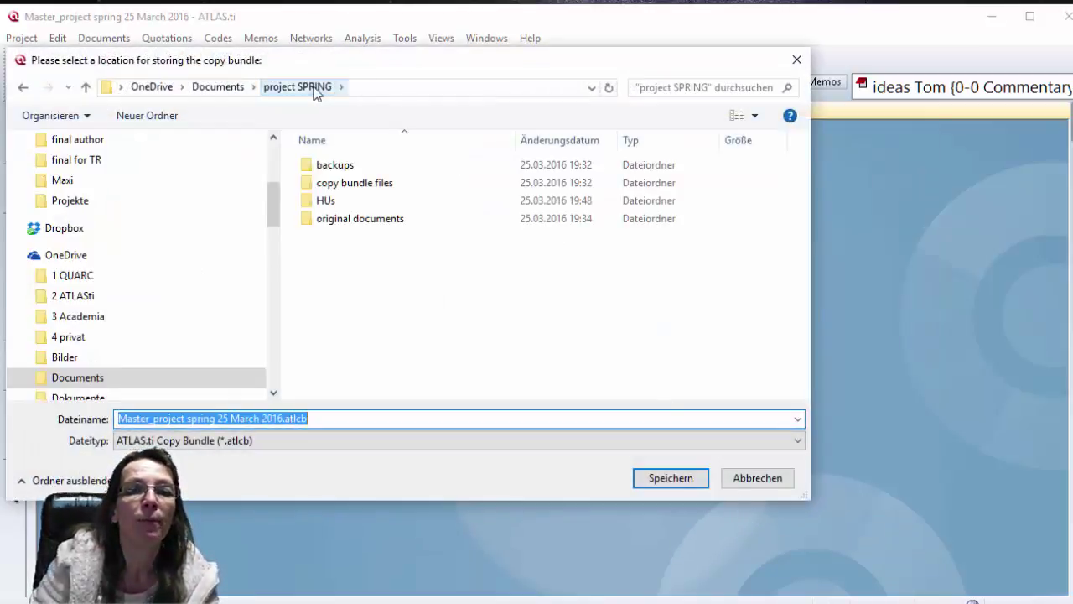
{"action": "double_click", "coordinate": [336, 185]}
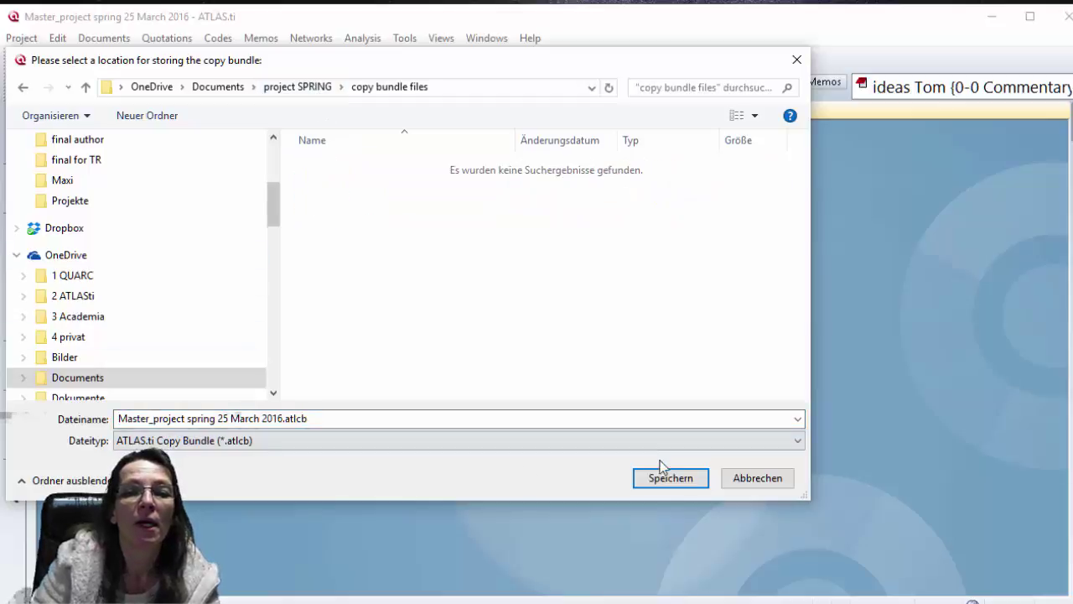
{"action": "left_click", "coordinate": [675, 477]}
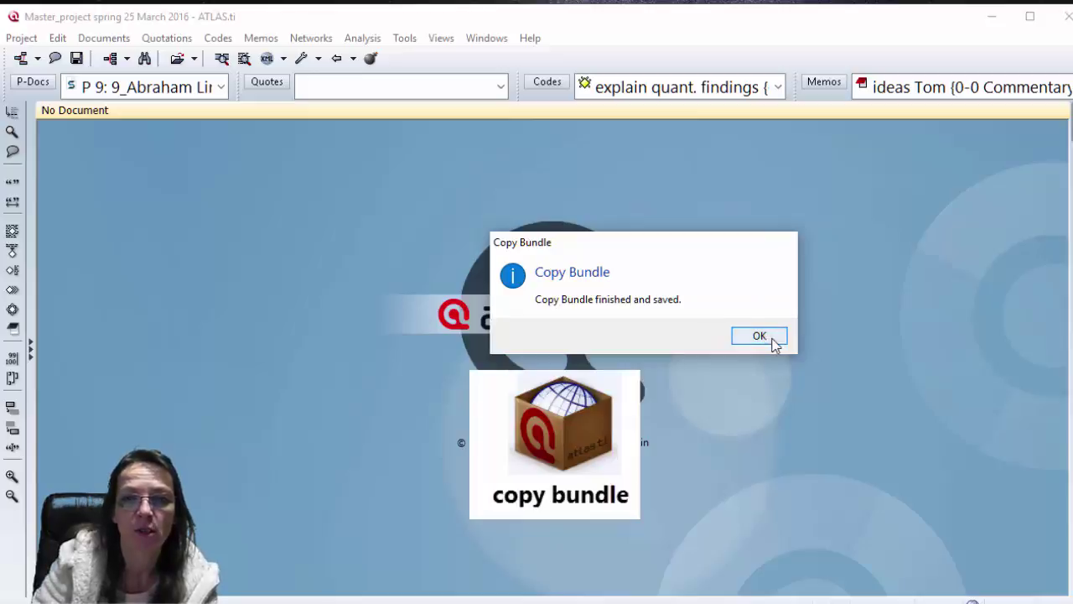
{"action": "left_click", "coordinate": [759, 336]}
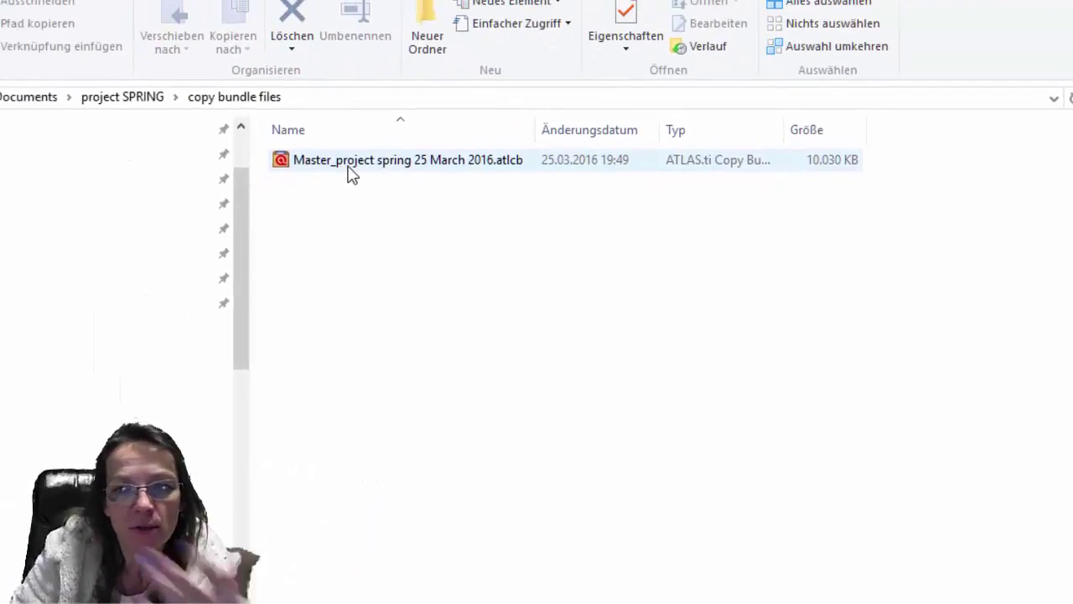
Open Master_project spring 25 March 2016.atlcb from the copy bundle files folder in ATLAS.ti
{"action": "double_click", "coordinate": [341, 168]}
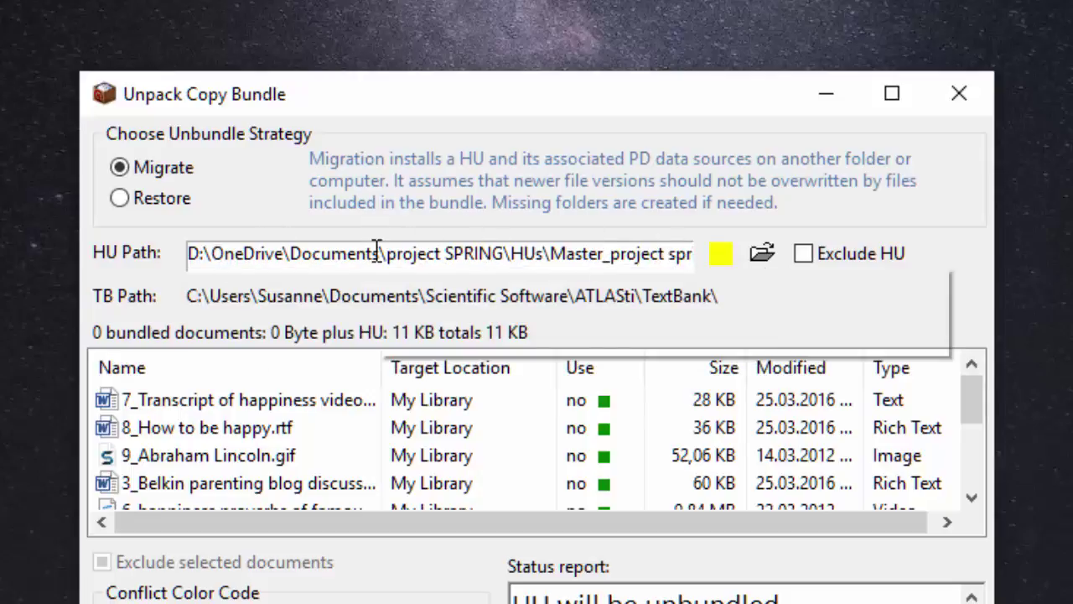
Set the unpacked HU path to the Dokumente folder, named 'project spring 25 March 2016_SF.hpr7'
{"action": "left_click", "coordinate": [764, 256]}
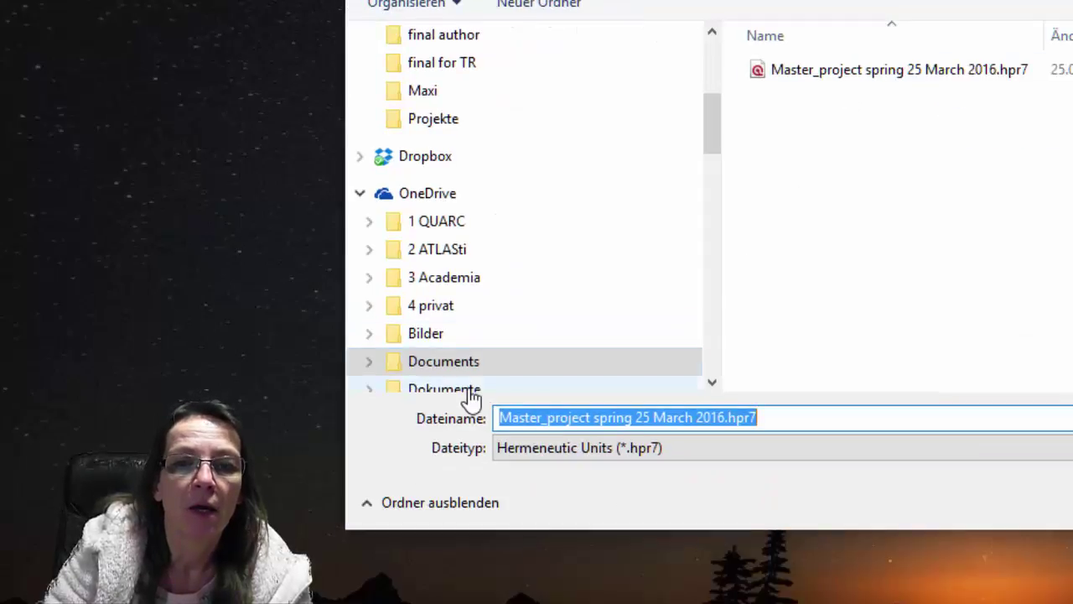
{"action": "left_click", "coordinate": [464, 391]}
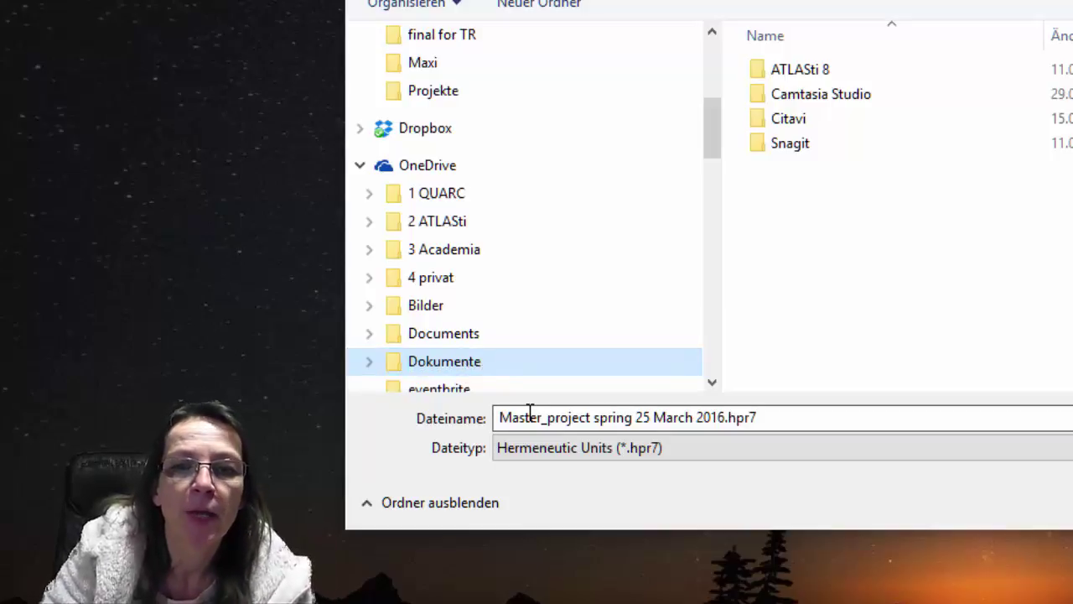
{"action": "left_click", "coordinate": [557, 417]}
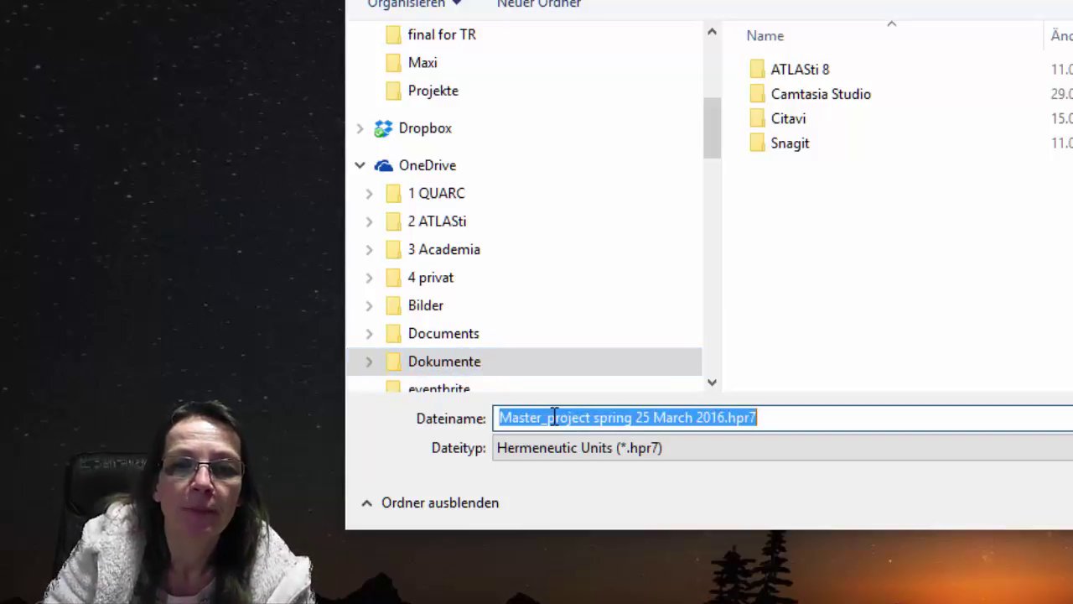
{"action": "left_click_drag", "start_coordinate": [556, 417], "coordinate": [499, 415]}
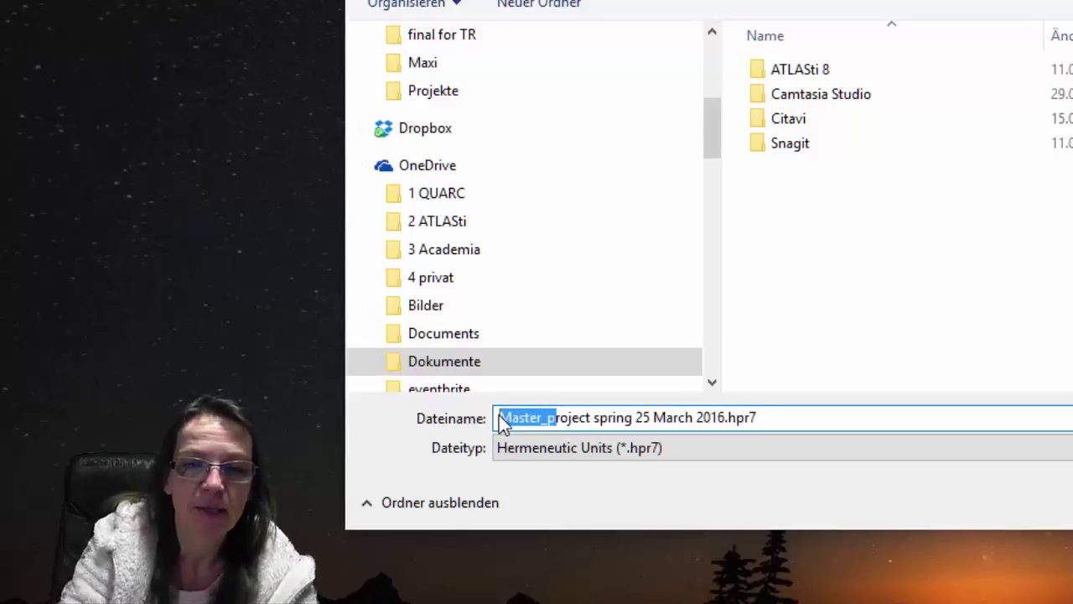
{"action": "key", "text": "BackSpace"}
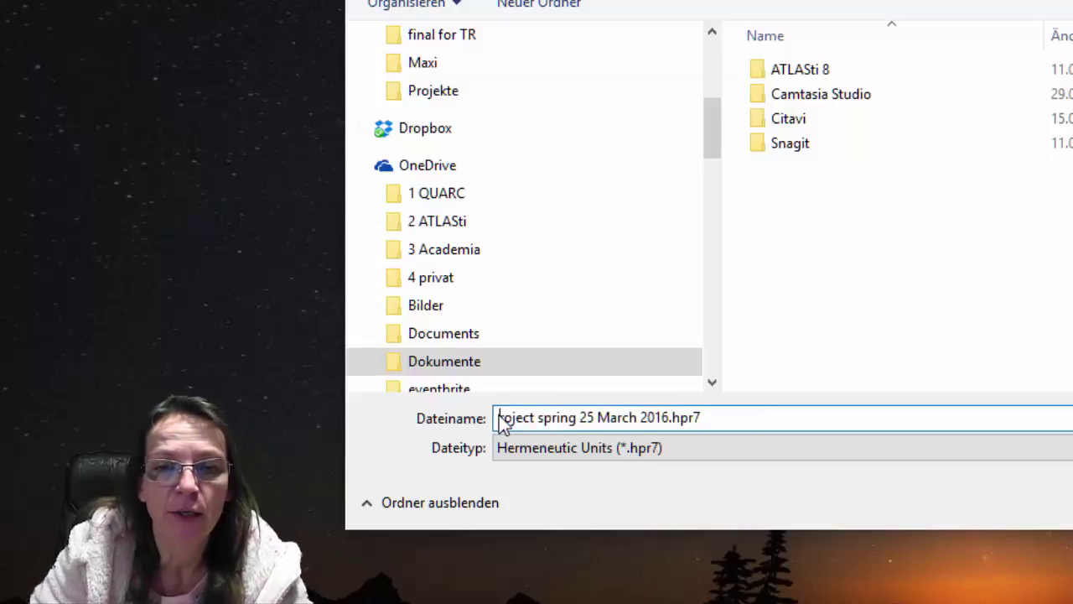
{"action": "type", "text": "p"}
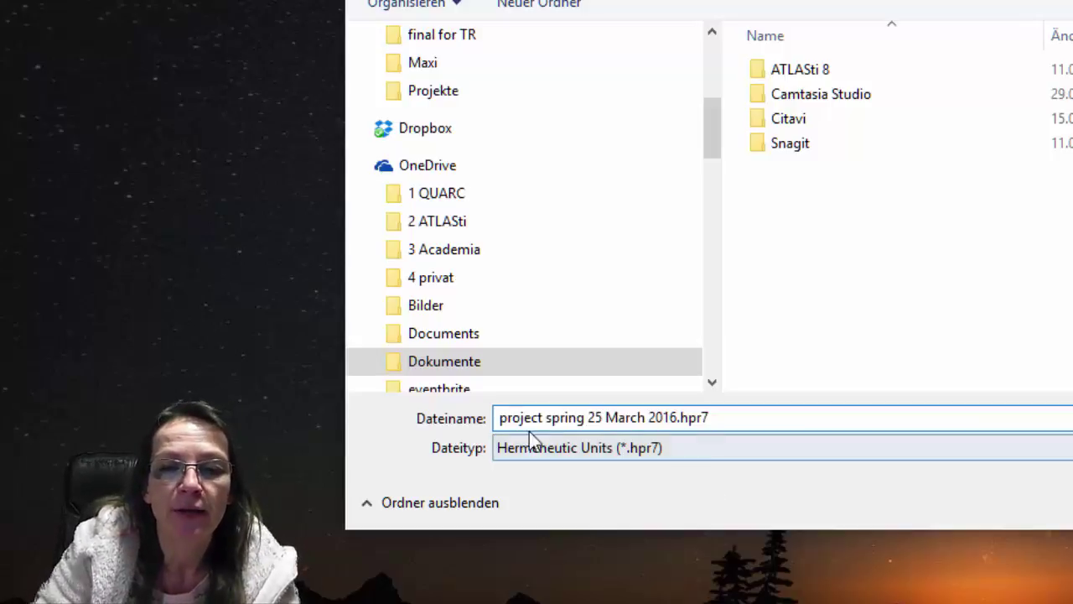
{"action": "left_click", "coordinate": [676, 417]}
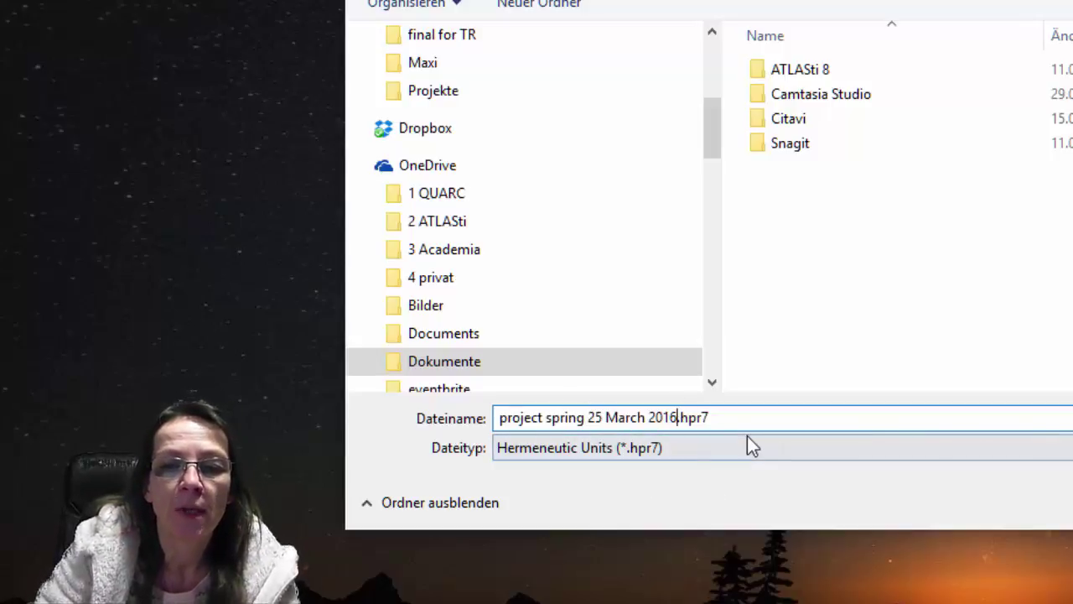
{"action": "type", "text": "_SF"}
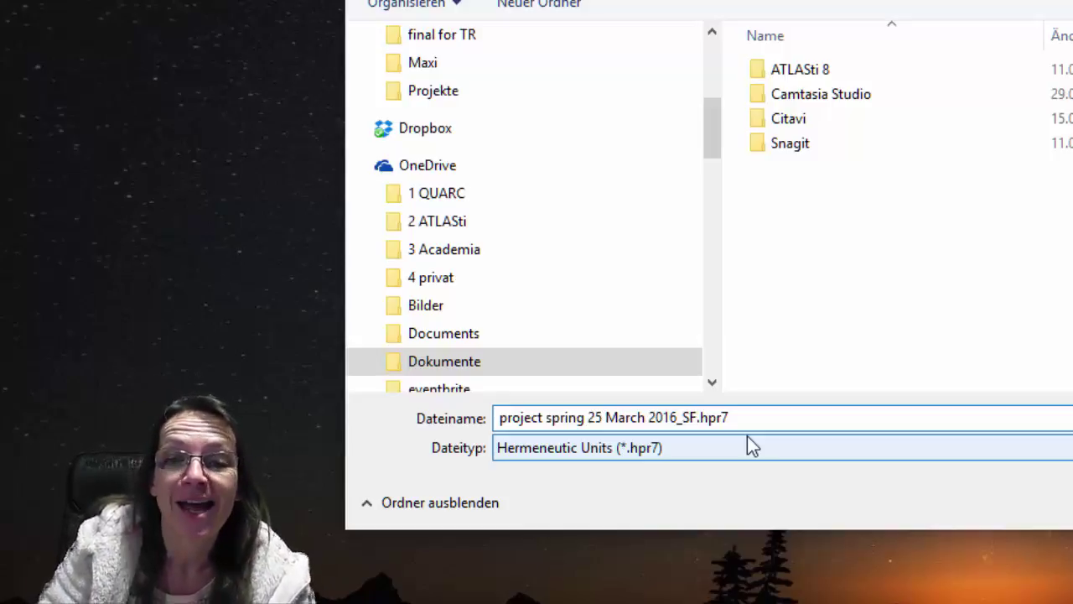
{"action": "key", "text": "Return"}
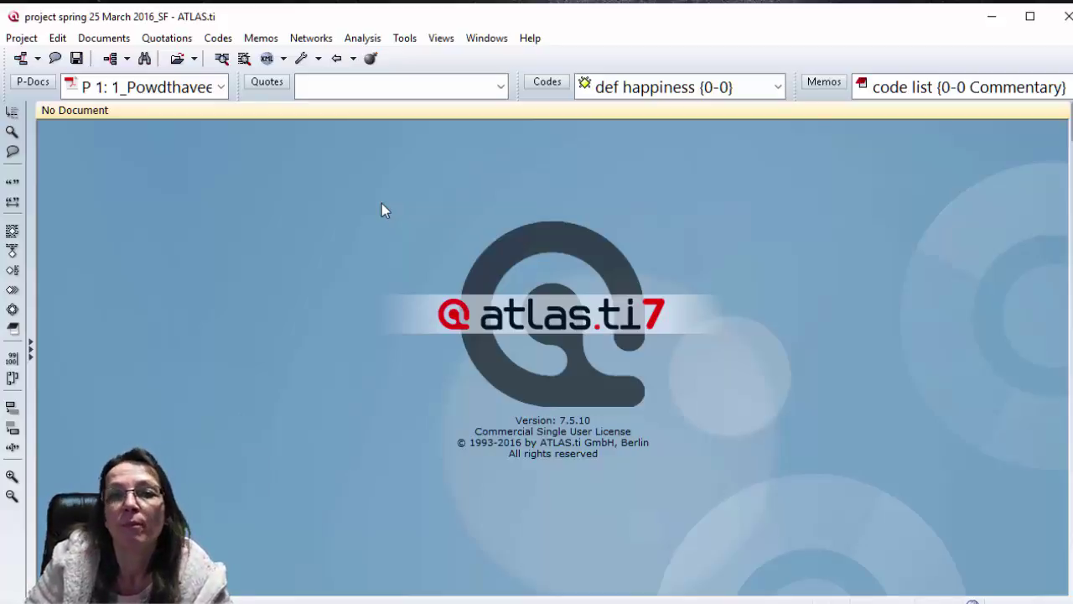
Open P 1, The Psychologist article PDF, from the first team member's document family
{"action": "left_click", "coordinate": [32, 82]}
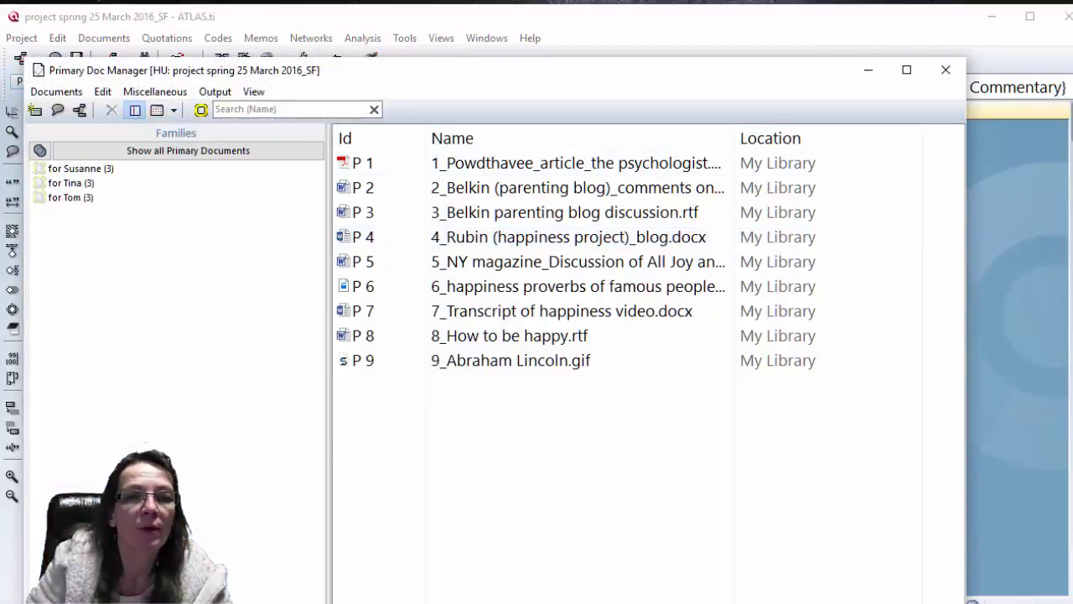
{"action": "left_click", "coordinate": [84, 169]}
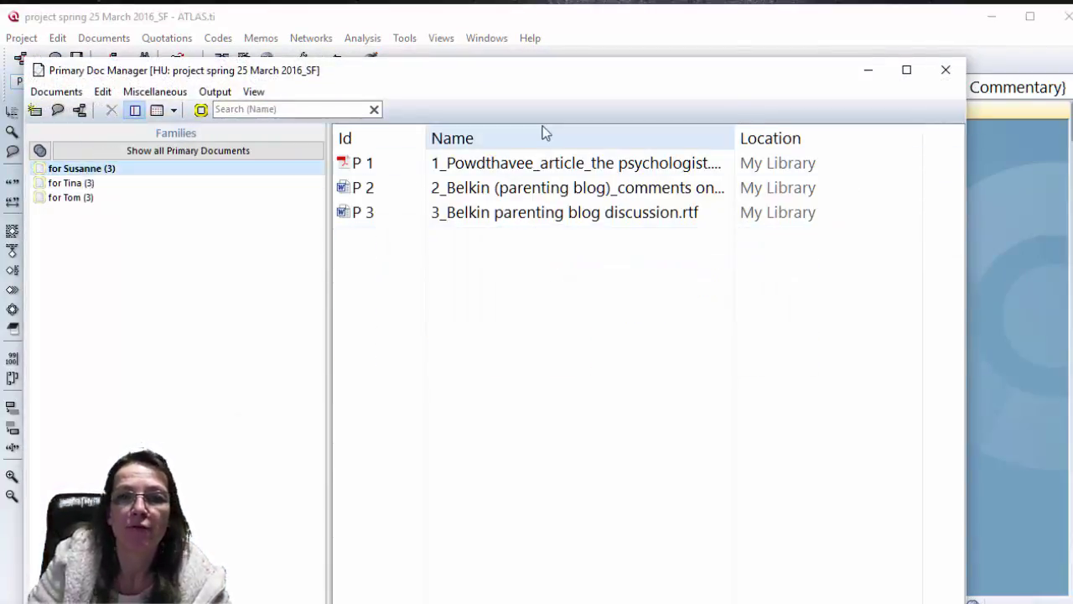
{"action": "double_click", "coordinate": [531, 166]}
{"action": "left_click", "coordinate": [867, 74]}
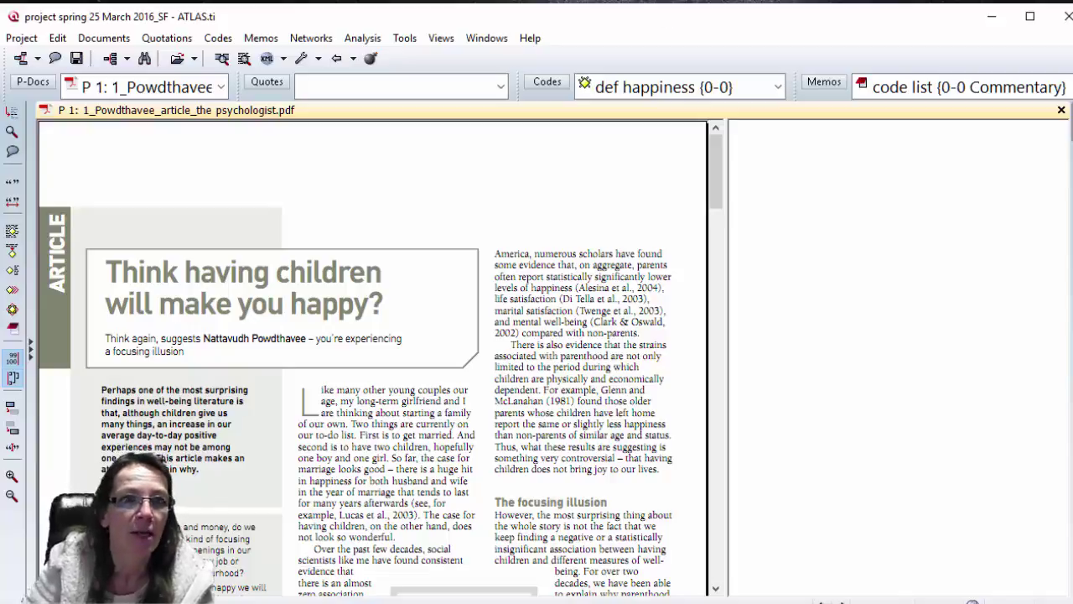
Switch to document P 2 and code paragraphs 08–09 with 'parenting'
{"action": "left_click", "coordinate": [221, 87]}
{"action": "left_click", "coordinate": [222, 130]}
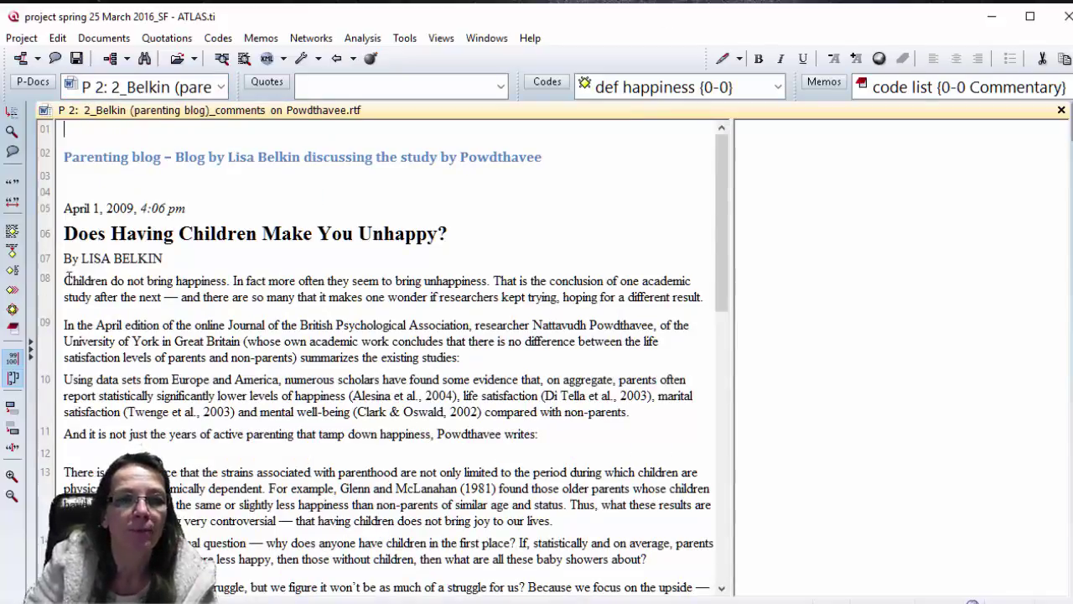
{"action": "left_click_drag", "start_coordinate": [66, 280], "coordinate": [485, 366]}
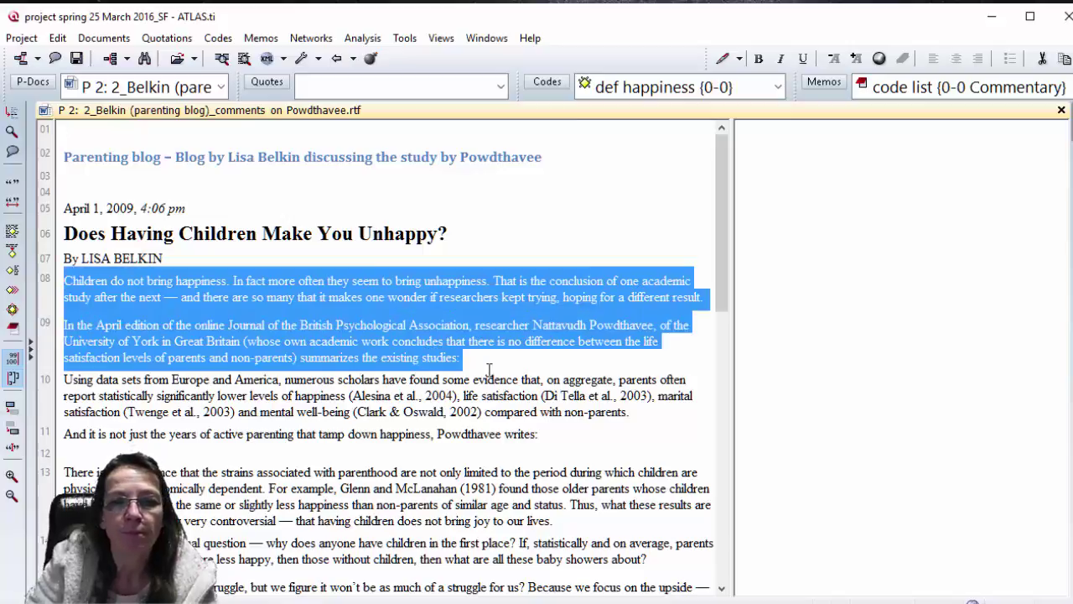
{"action": "left_click", "coordinate": [543, 83]}
{"action": "left_click_drag", "start_coordinate": [834, 279], "coordinate": [550, 327]}
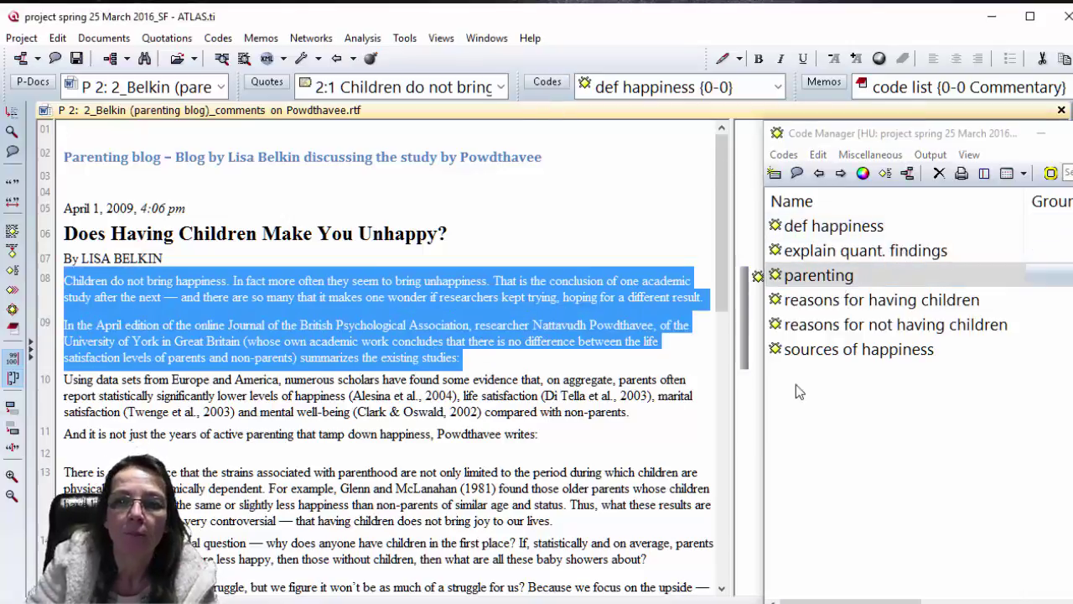
Code line 11 with 'sources of happiness' and switch the document into edit mode
{"action": "left_click_drag", "start_coordinate": [65, 434], "coordinate": [614, 447]}
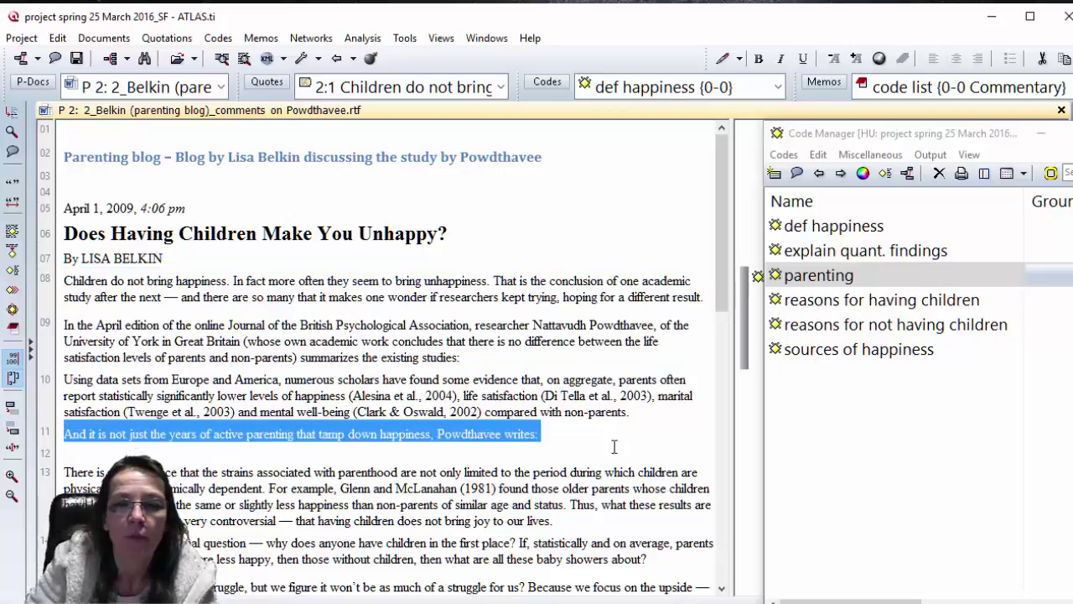
{"action": "left_click_drag", "start_coordinate": [914, 350], "coordinate": [445, 434]}
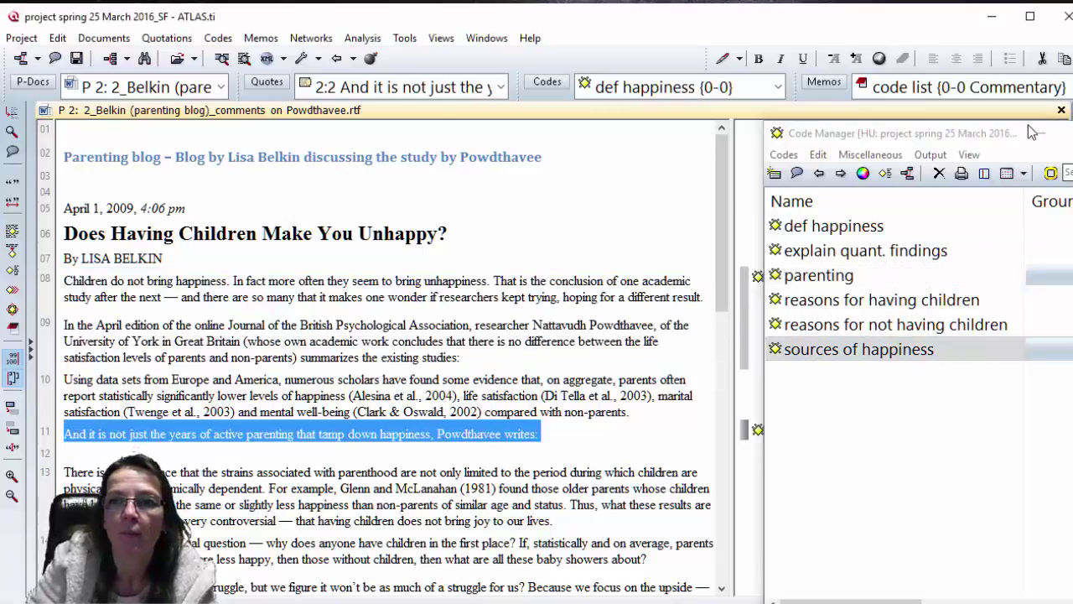
{"action": "left_click", "coordinate": [1072, 133]}
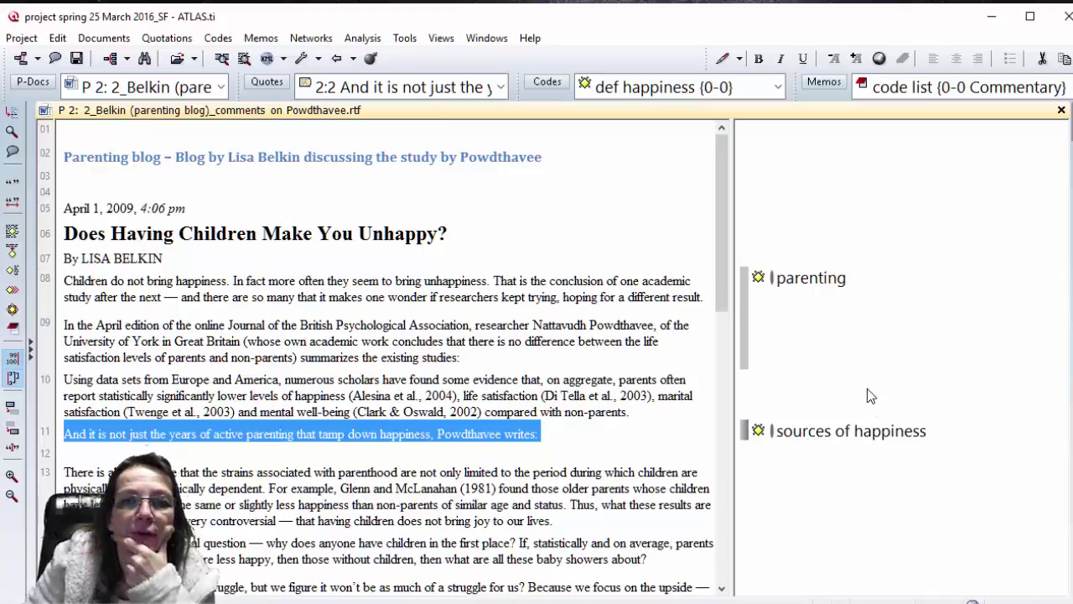
{"action": "left_click", "coordinate": [723, 58]}
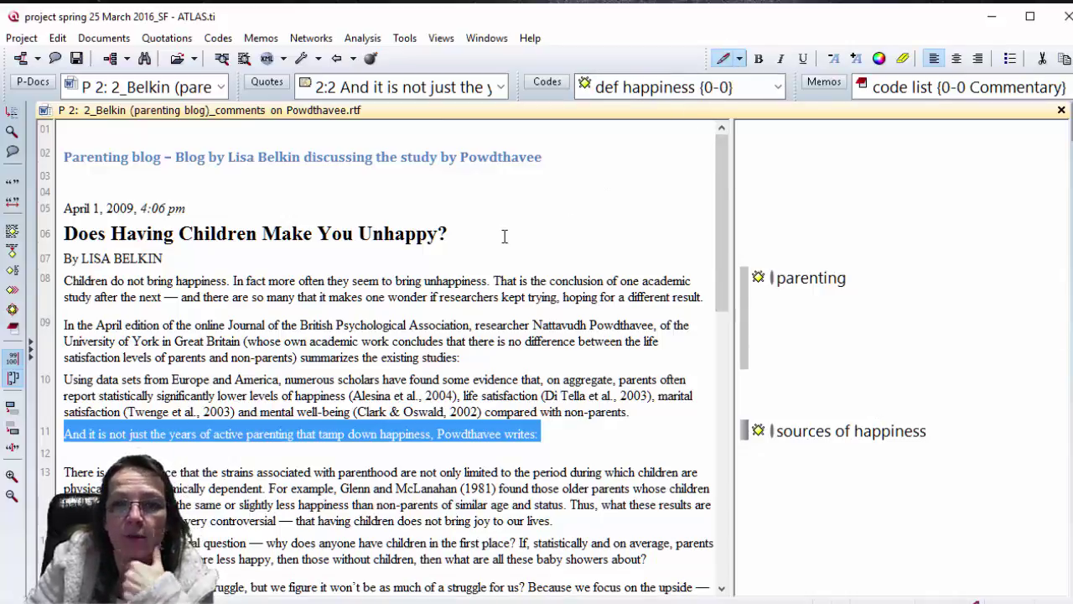
{"action": "mouse_move", "coordinate": [773, 287]}
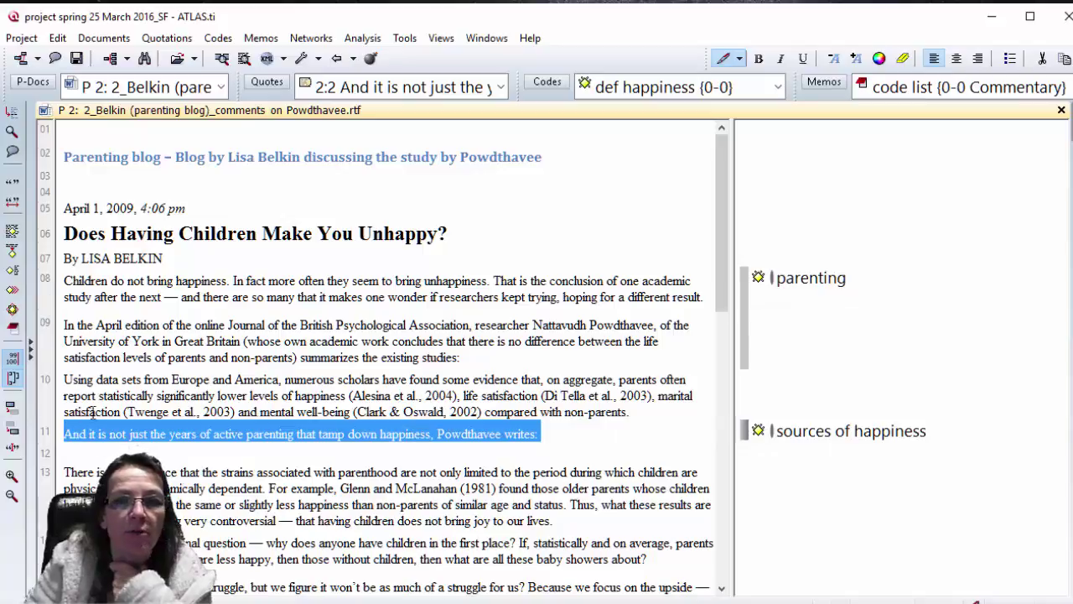
Type a trial comment line under the title, then delete it and the empty lines
{"action": "left_click", "coordinate": [518, 228]}
{"action": "key", "text": "Return"}
{"action": "key", "text": "Return"}
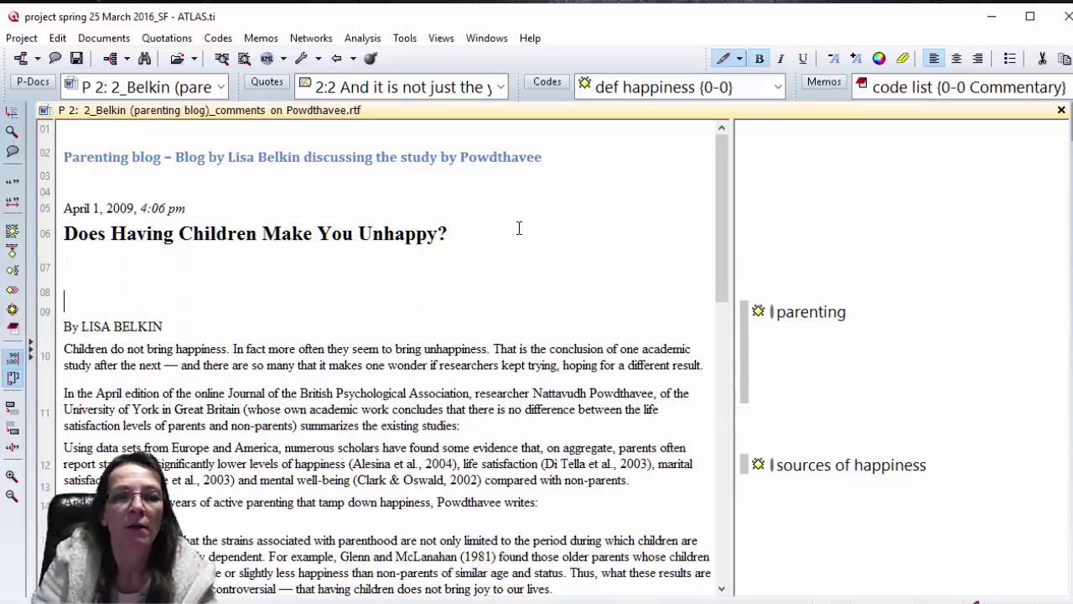
{"action": "key", "text": "Return"}
{"action": "key", "text": "Up"}
{"action": "key", "text": "Up"}
{"action": "type", "text": "comebn"}
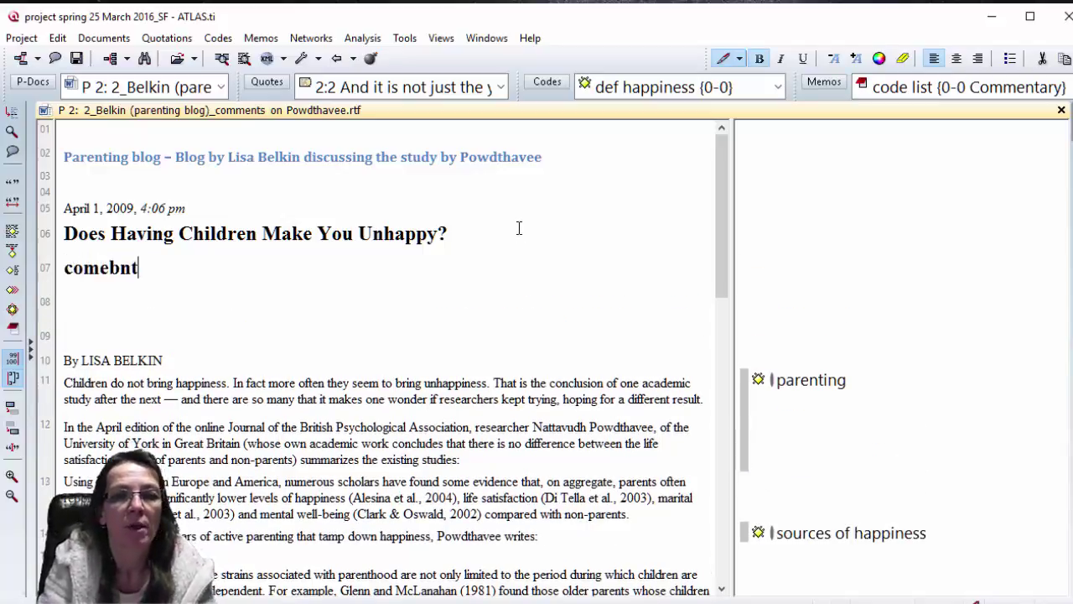
{"action": "key", "text": "BackSpace"}
{"action": "key", "text": "BackSpace"}
{"action": "key", "text": "BackSpace"}
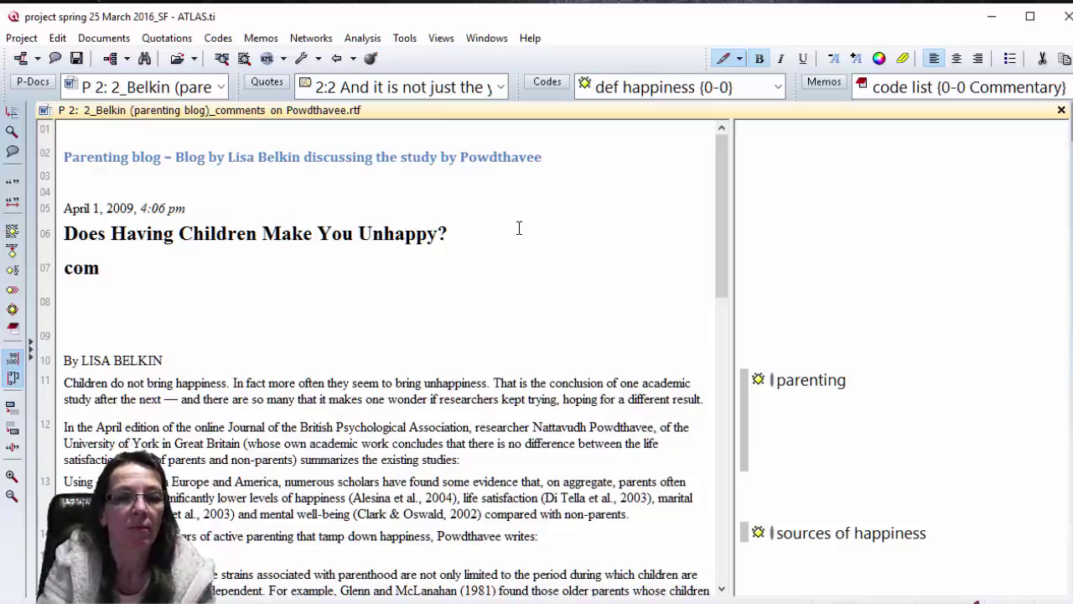
{"action": "type", "text": "ment  jalfj öfj lf jd"}
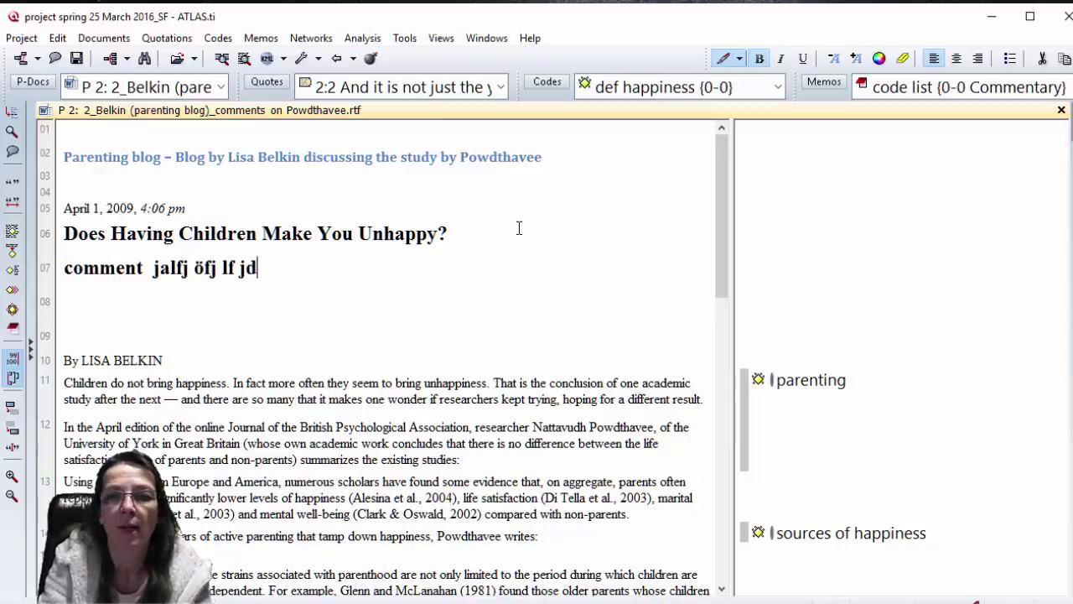
{"action": "type", "text": "öfj öfj ajlf alkf"}
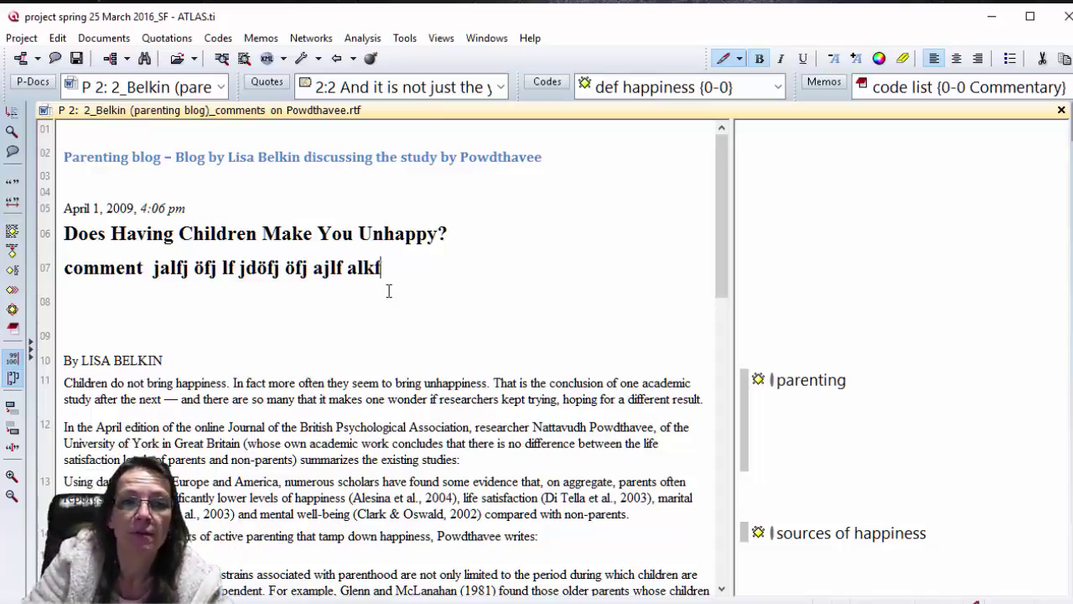
{"action": "left_click_drag", "start_coordinate": [384, 270], "coordinate": [54, 269]}
{"action": "key", "text": "Delete"}
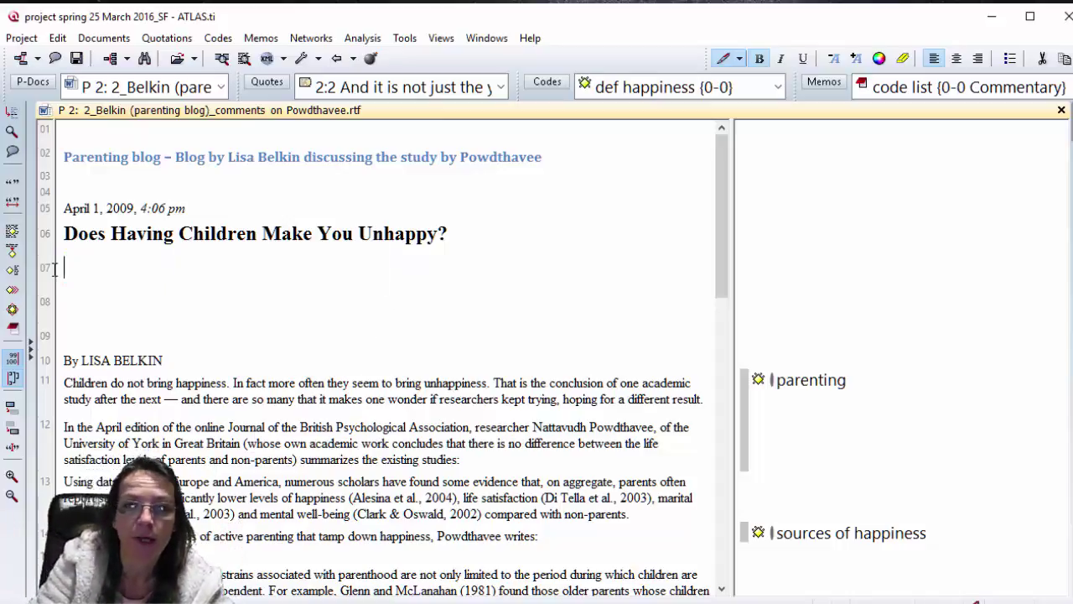
{"action": "key", "text": "Delete"}
{"action": "key", "text": "Delete"}
{"action": "key", "text": "Delete"}
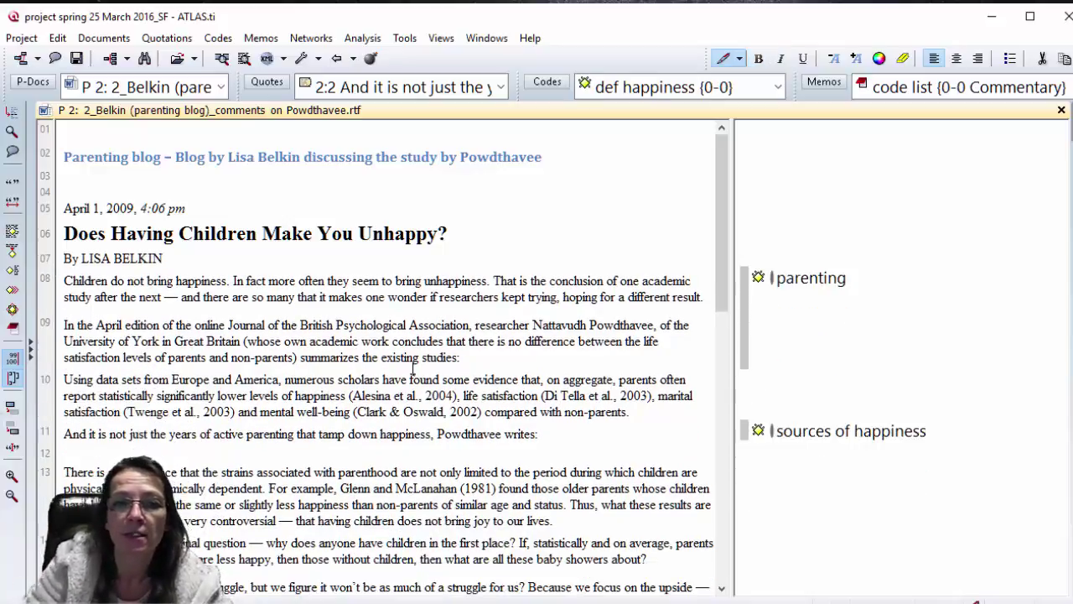
Add the test line 'jfalkdfö af f käfkaölf jaj fölak' below the paragraph ending 'existing studies:'
{"action": "left_click", "coordinate": [477, 355]}
{"action": "key", "text": "Return"}
{"action": "key", "text": "Return"}
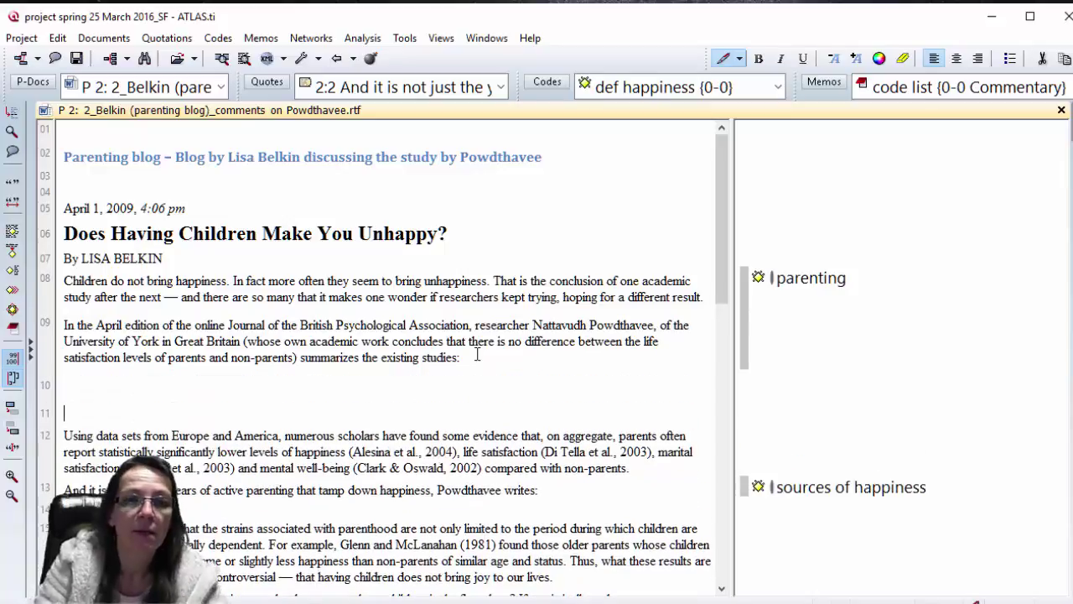
{"action": "type", "text": "jfalkdfö af f käfkaölf jaj fölak"}
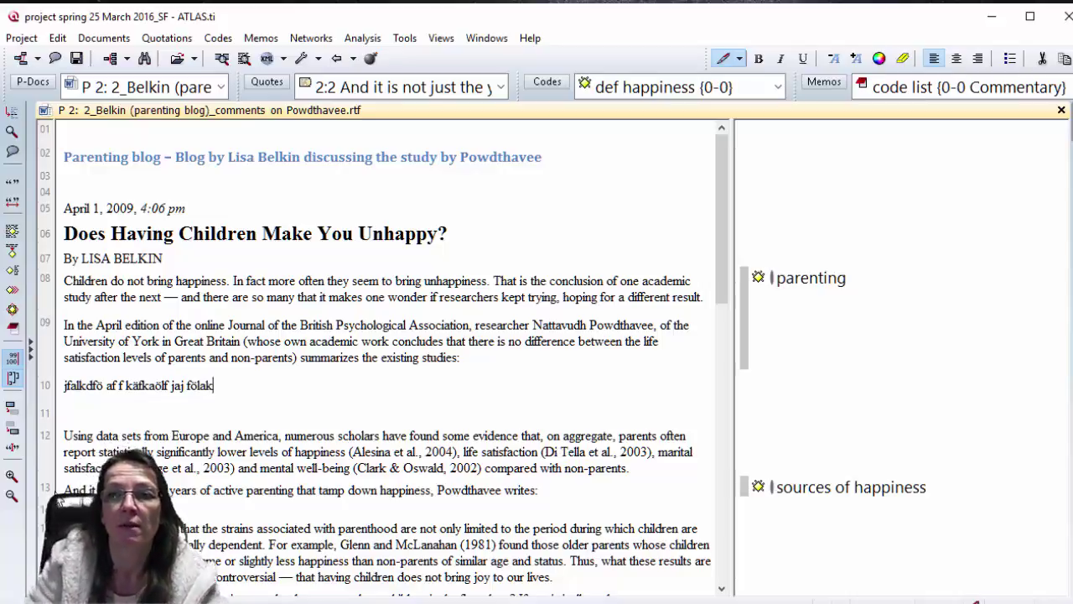
{"action": "left_click", "coordinate": [739, 59]}
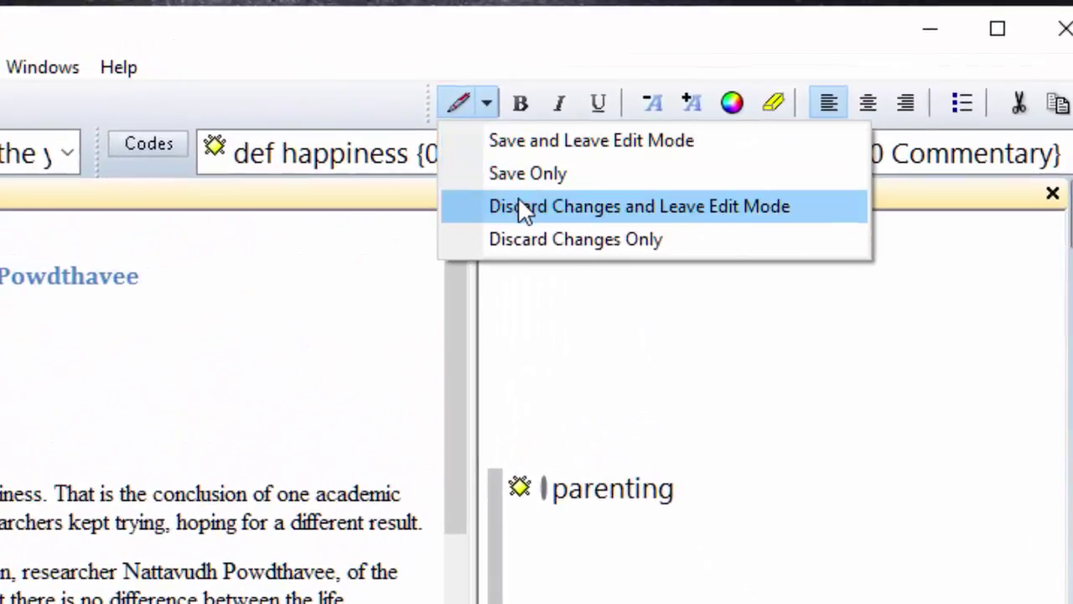
Discard the test edits and leave edit mode, then review and close the Quotation Manager
{"action": "left_click", "coordinate": [524, 208]}
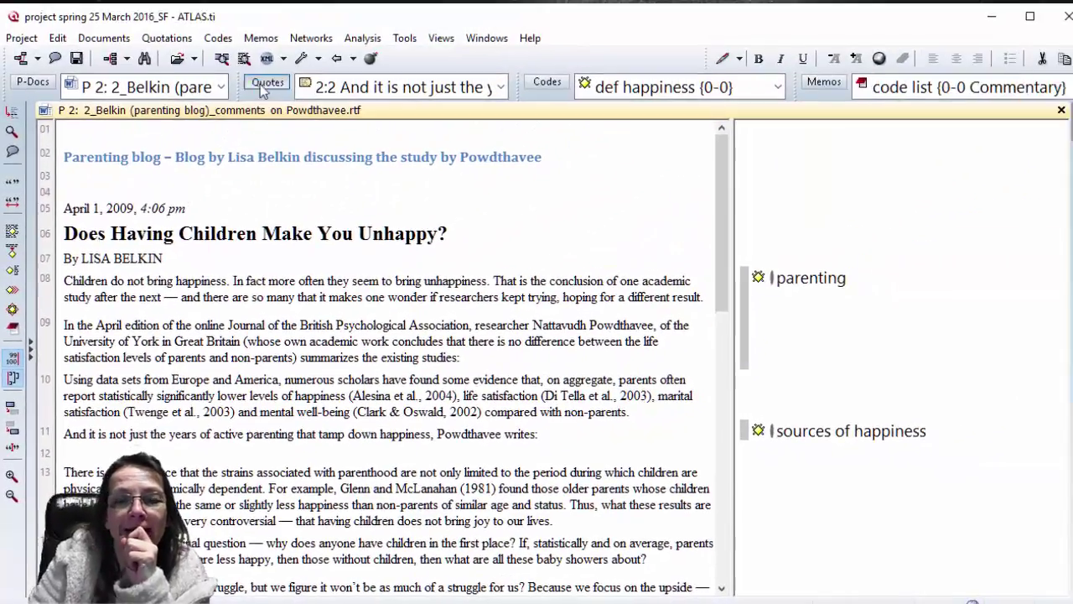
{"action": "left_click", "coordinate": [280, 56]}
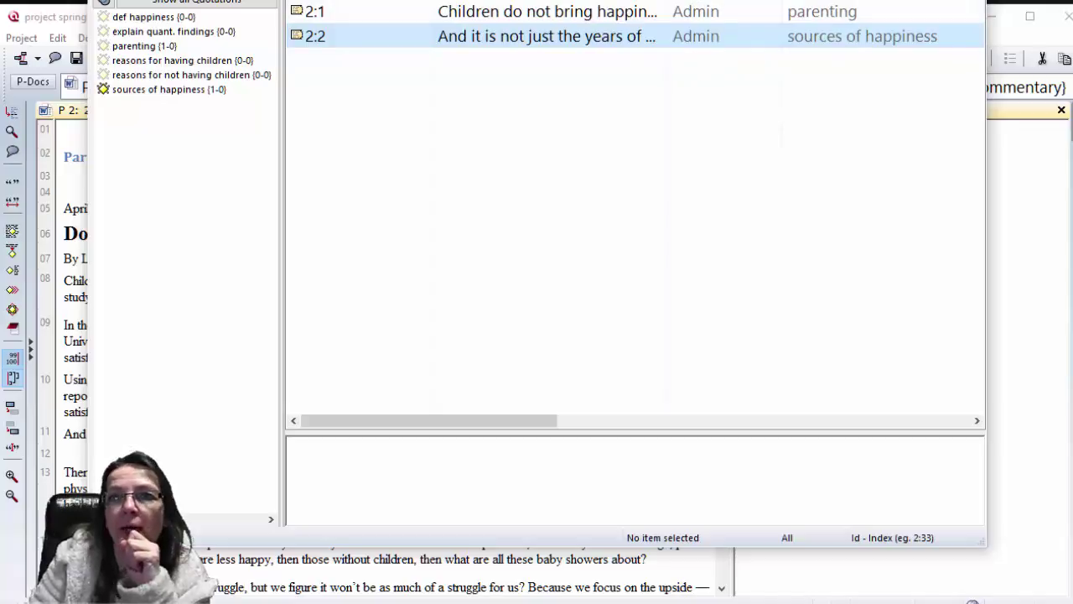
{"action": "key", "text": "alt+F4"}
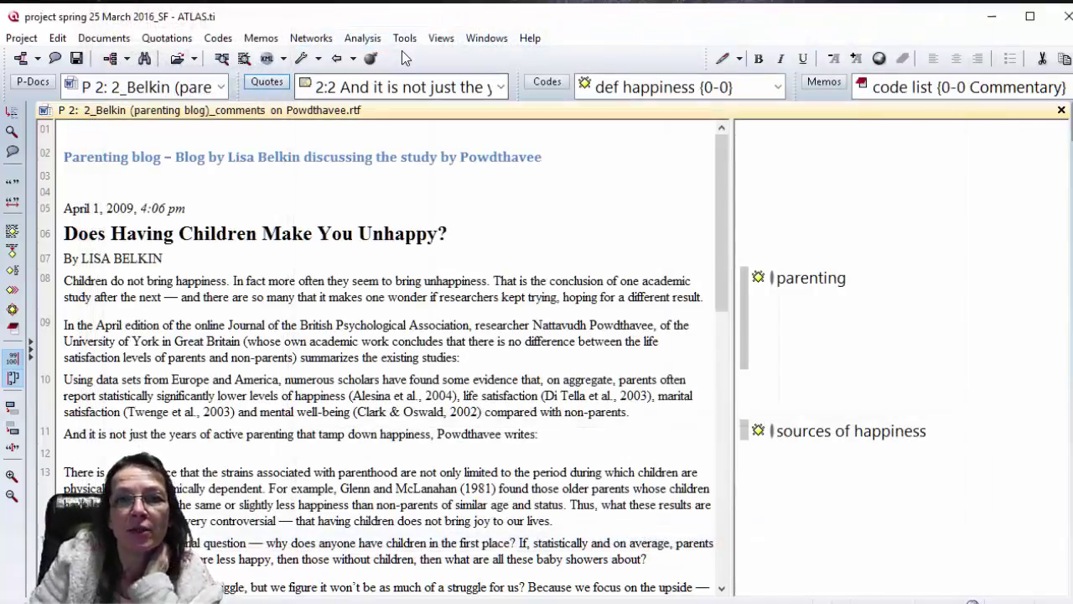
Switch the logged-in user from Admin to the team member's account and dismiss the greeting
{"action": "left_click", "coordinate": [405, 37]}
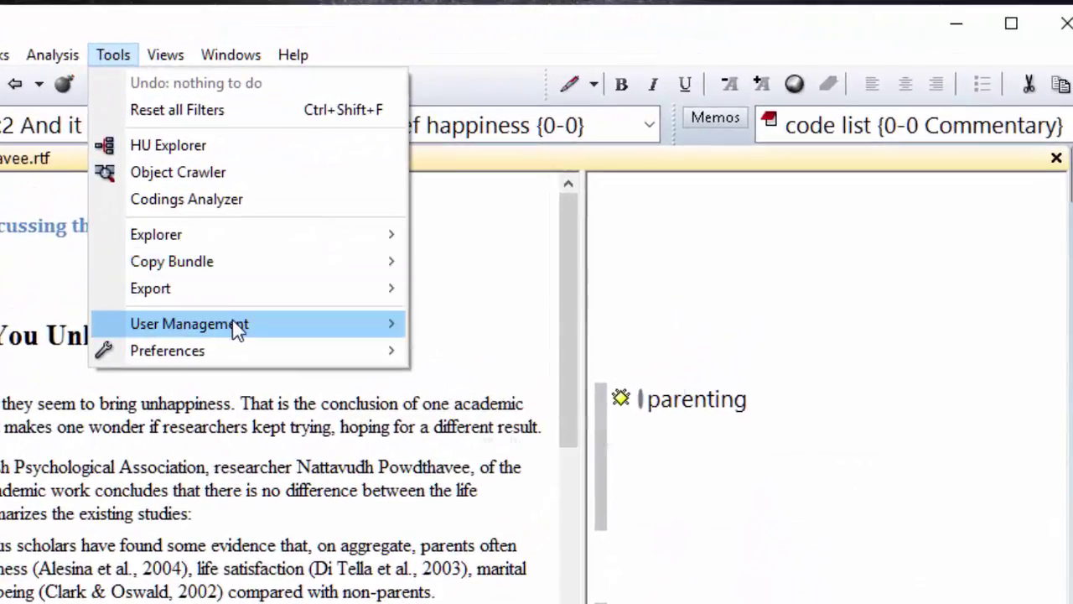
{"action": "mouse_move", "coordinate": [235, 328]}
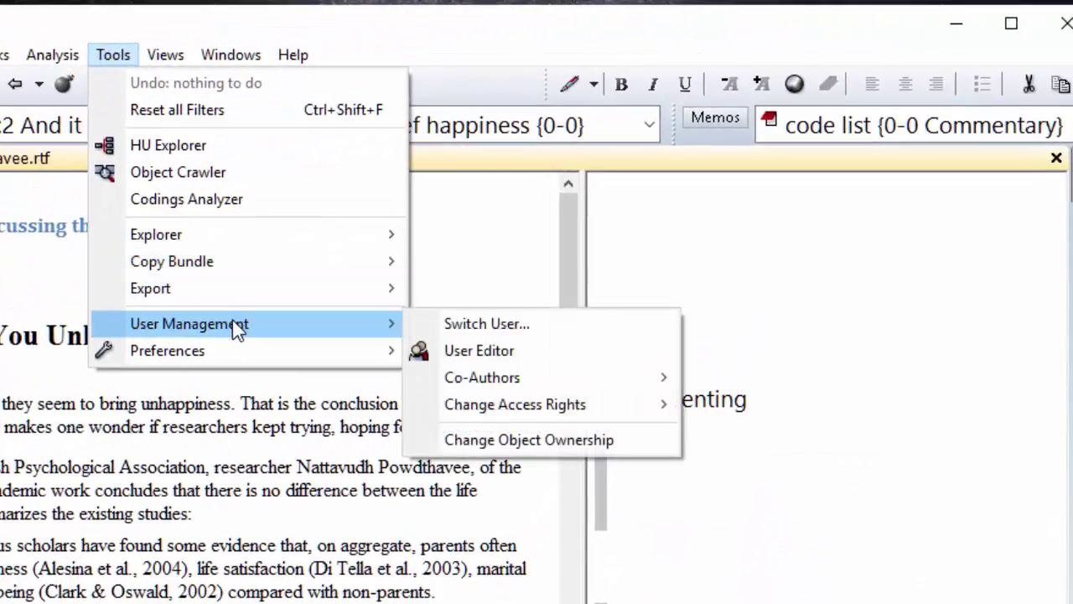
{"action": "left_click", "coordinate": [543, 330]}
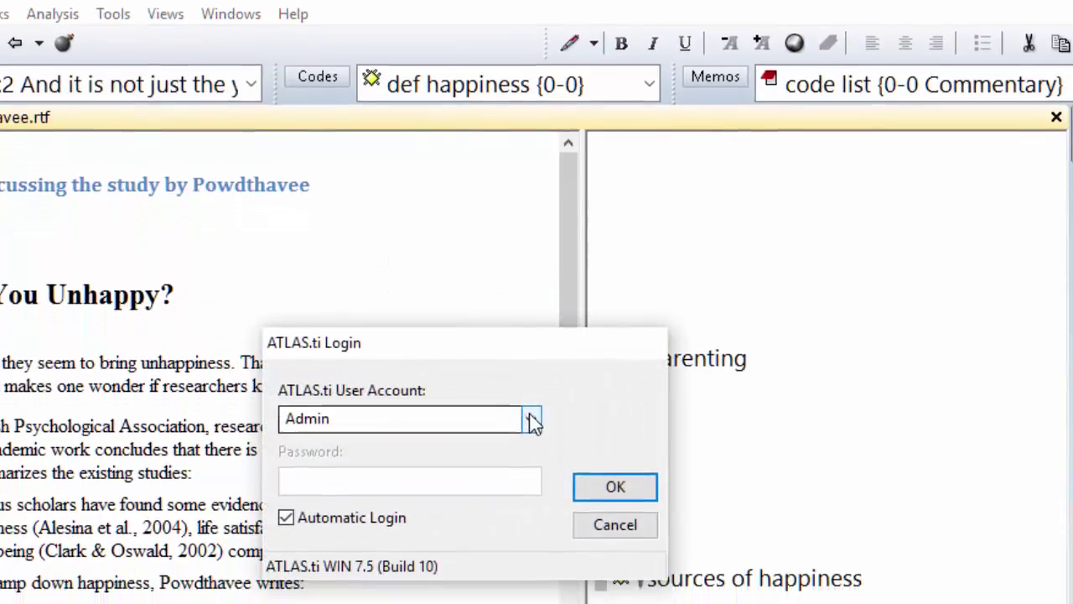
{"action": "left_click", "coordinate": [533, 419]}
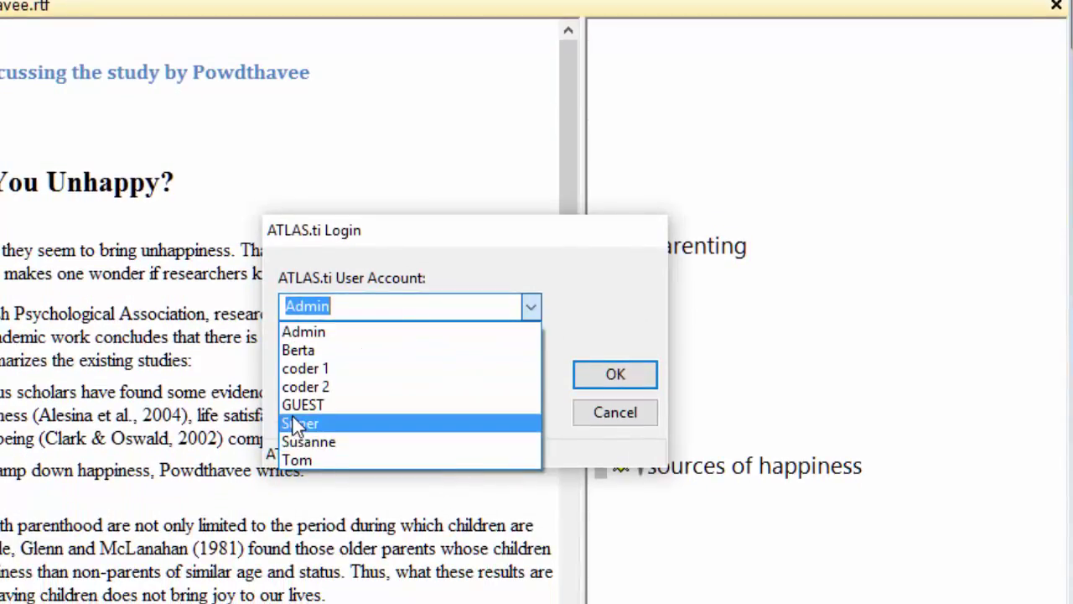
{"action": "left_click", "coordinate": [318, 446]}
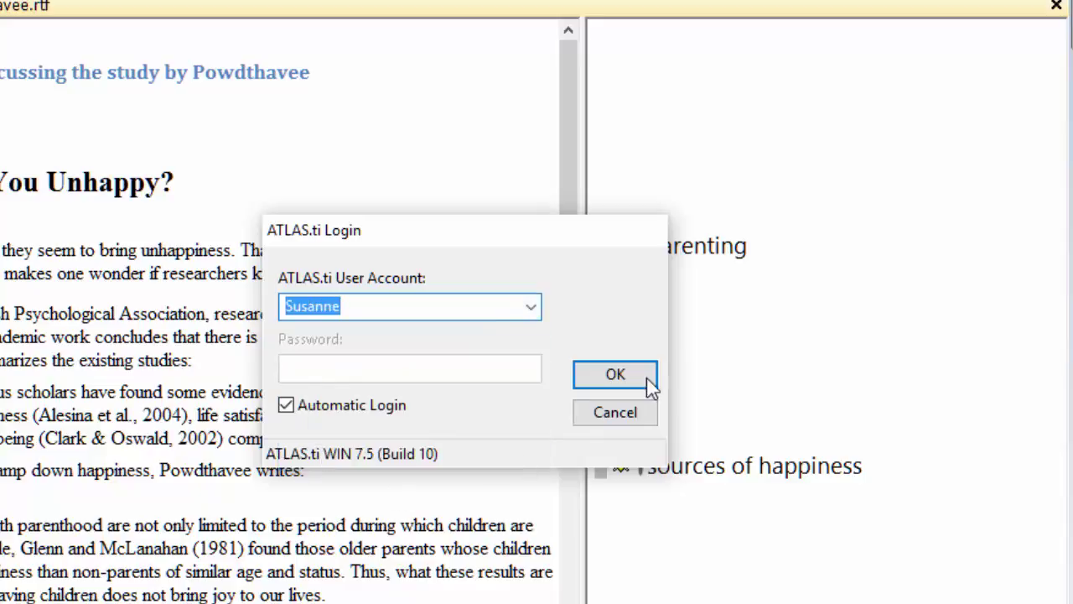
{"action": "left_click", "coordinate": [612, 385]}
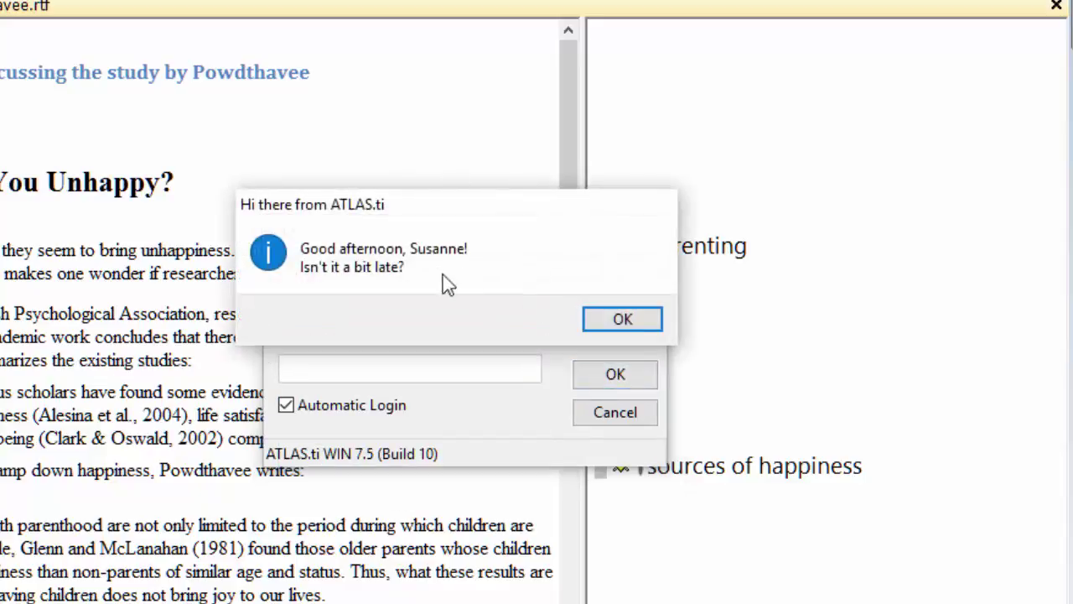
{"action": "left_click", "coordinate": [623, 320]}
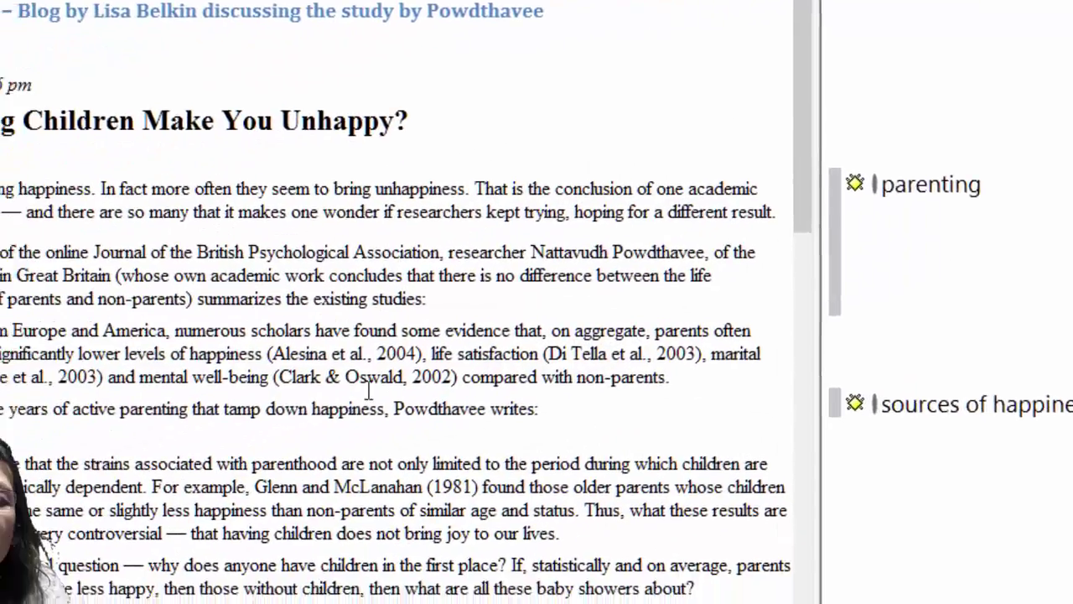